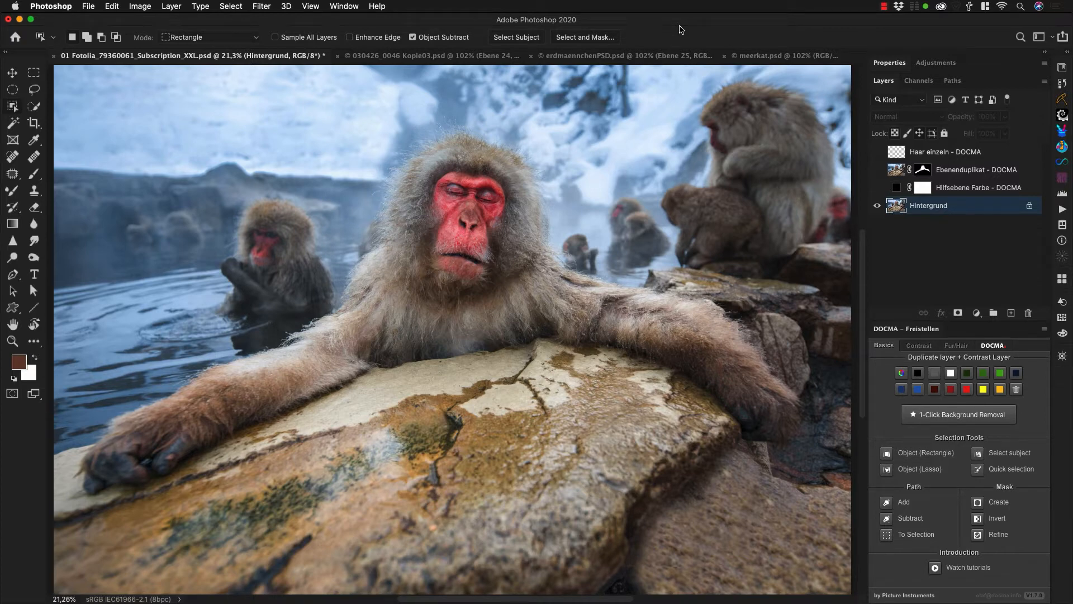
Compare meerkat.psd with the composites erdmaennchenPSD.psd and 030426_0046 Kopie03.psd, and examine the standing meerkat's fur up close
left_click(755, 56)
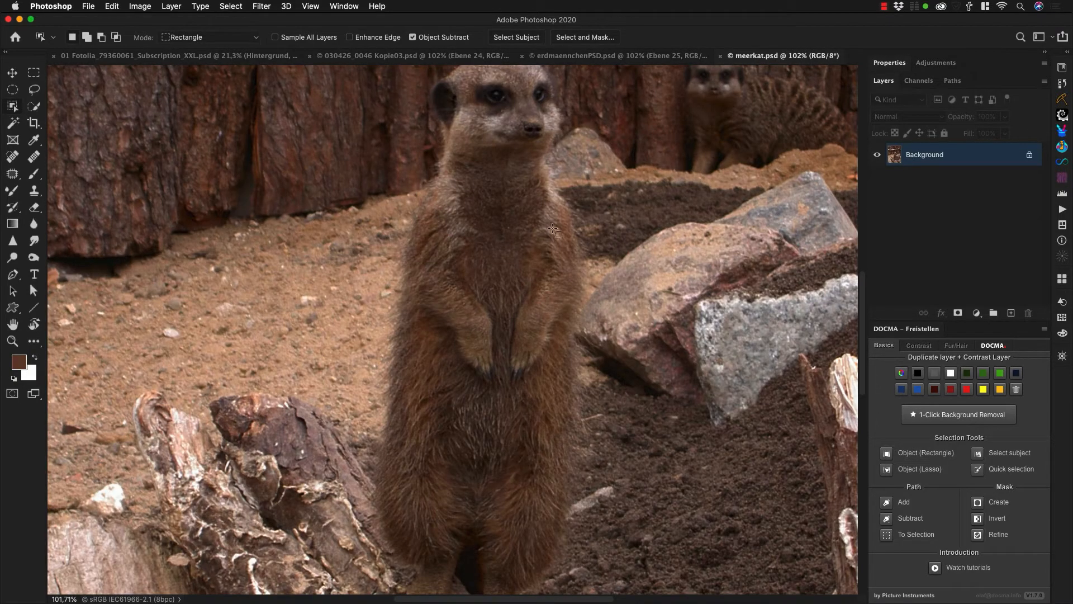
left_click(592, 56)
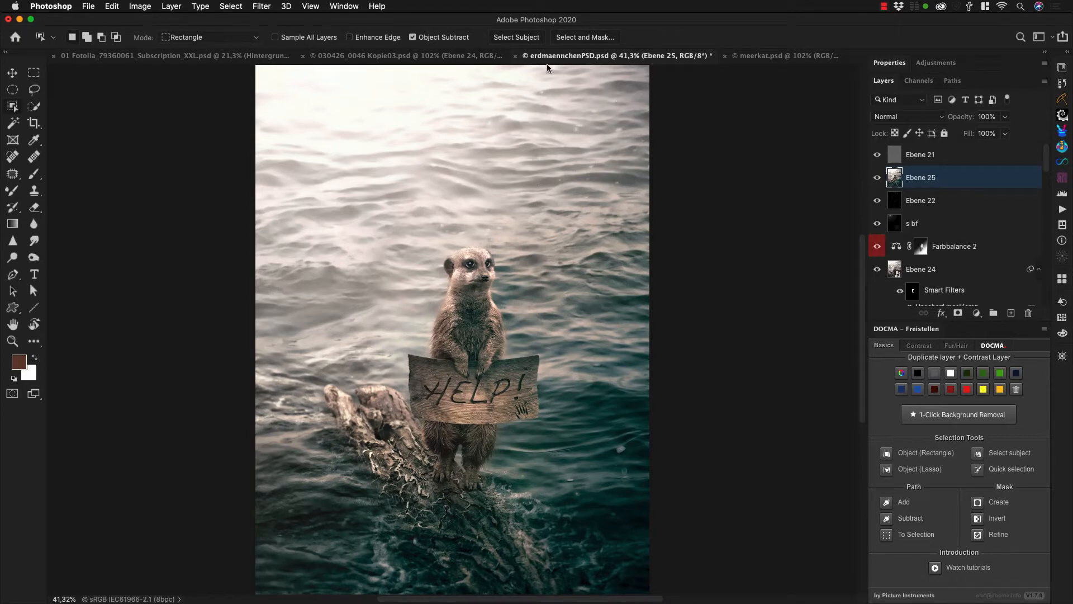
left_click(467, 59)
key("super+0")
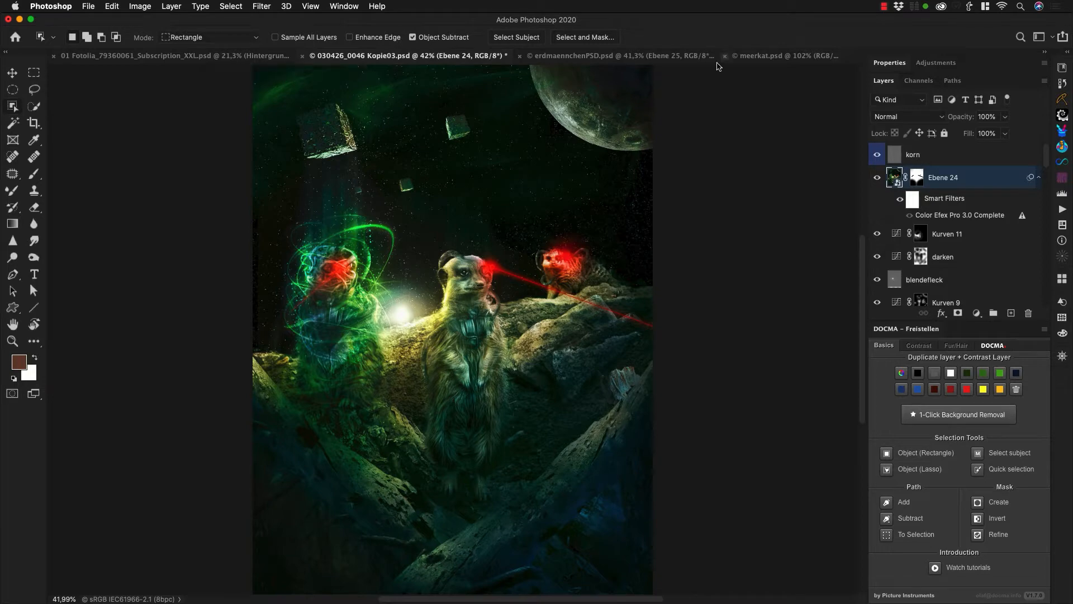
left_click(760, 55)
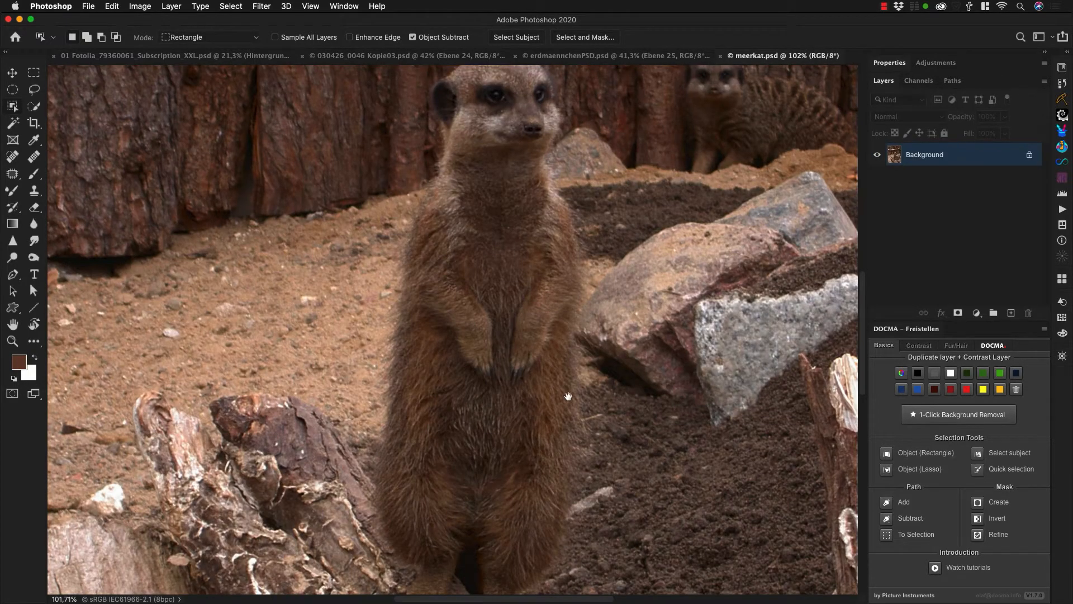
scroll(519, 313, "down", 5)
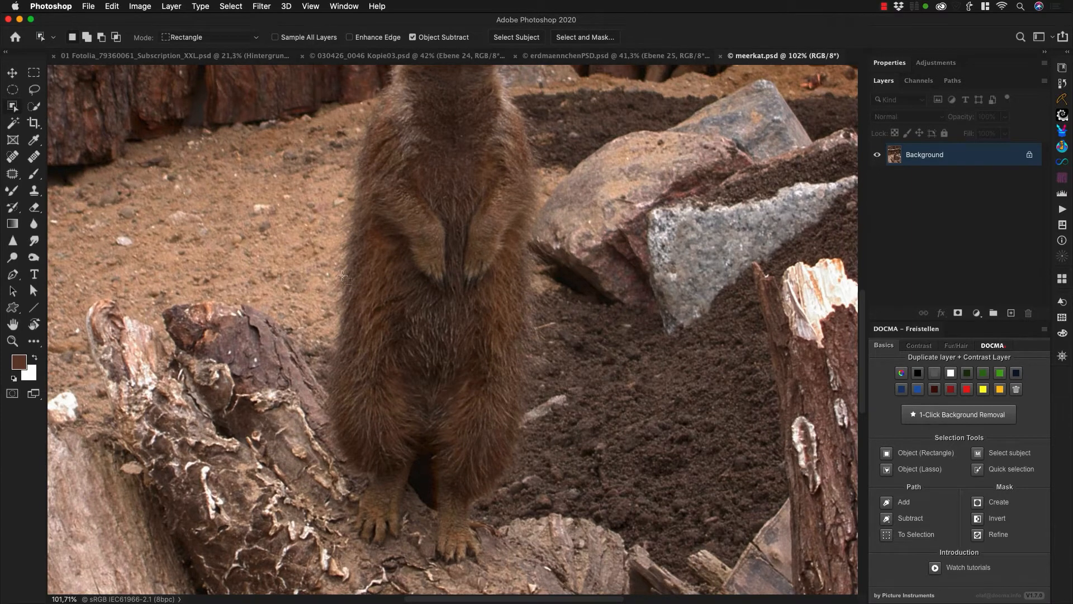
left_click_drag(439, 173, 428, 274)
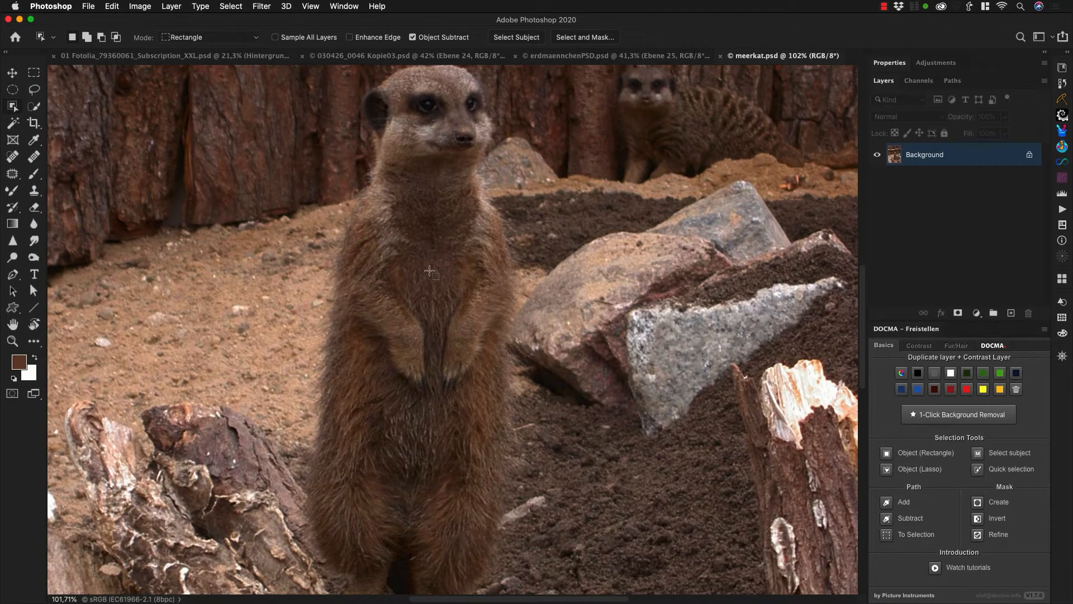
key("super+1")
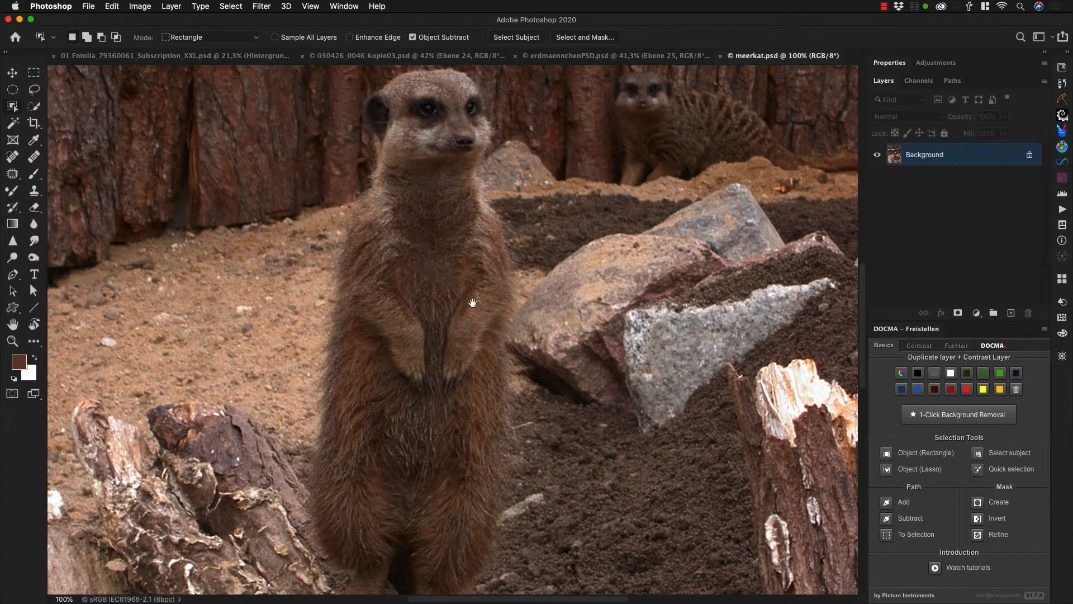
scroll(484, 317, "down", 5)
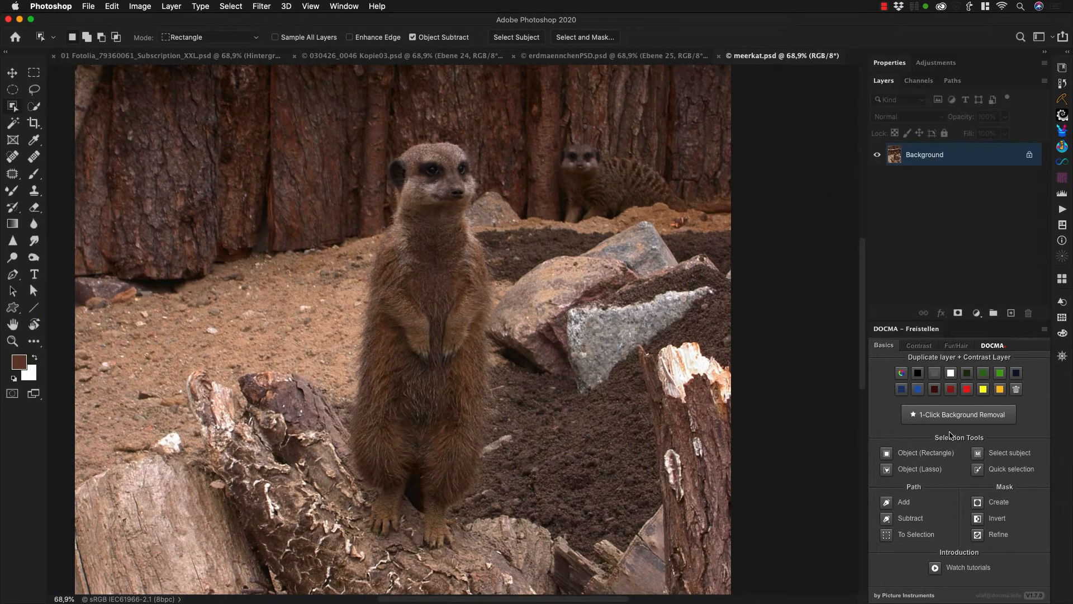
Select the standing meerkat with the rectangular object selection, create a layer mask from it, and open the mask for refinement
left_click(886, 452)
left_click_drag(347, 117, 488, 568)
left_click(997, 537)
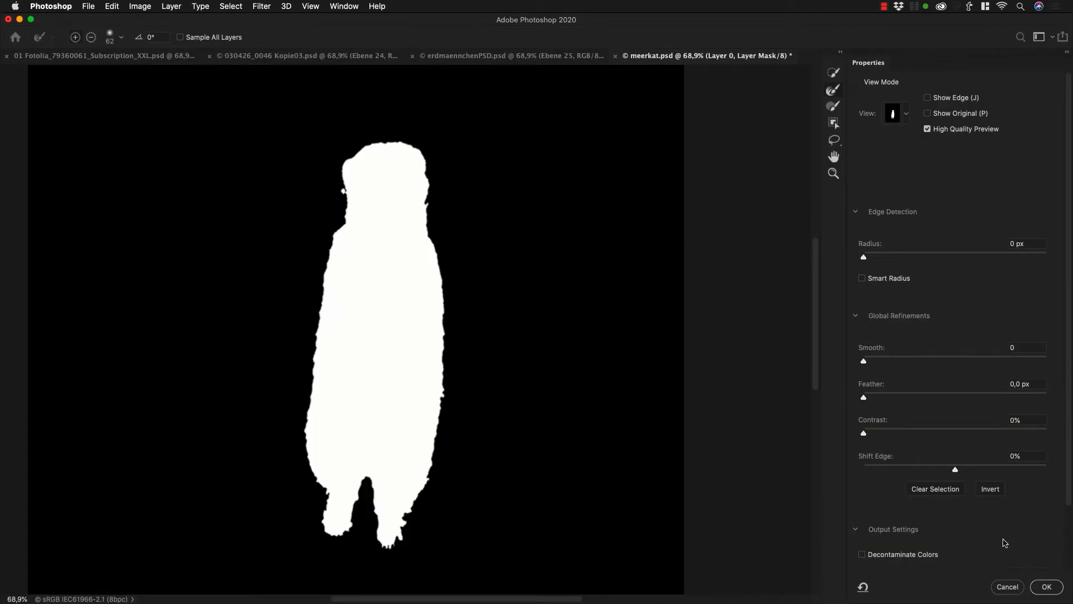
Preview the meerkat's mask in the On Black view at 93% opacity
left_click(897, 118)
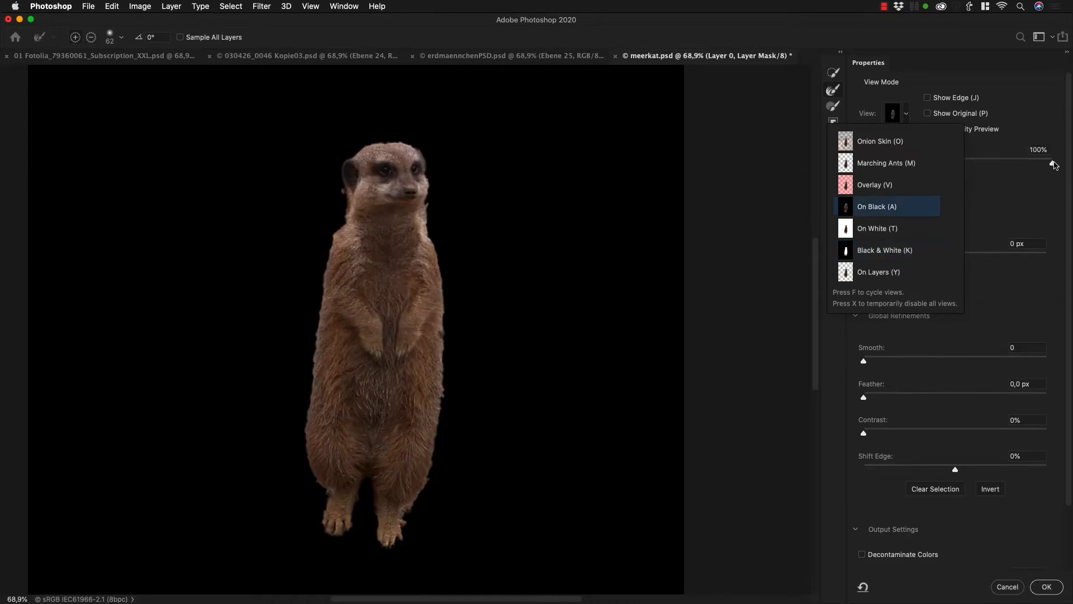
left_click_drag(1053, 164, 1039, 166)
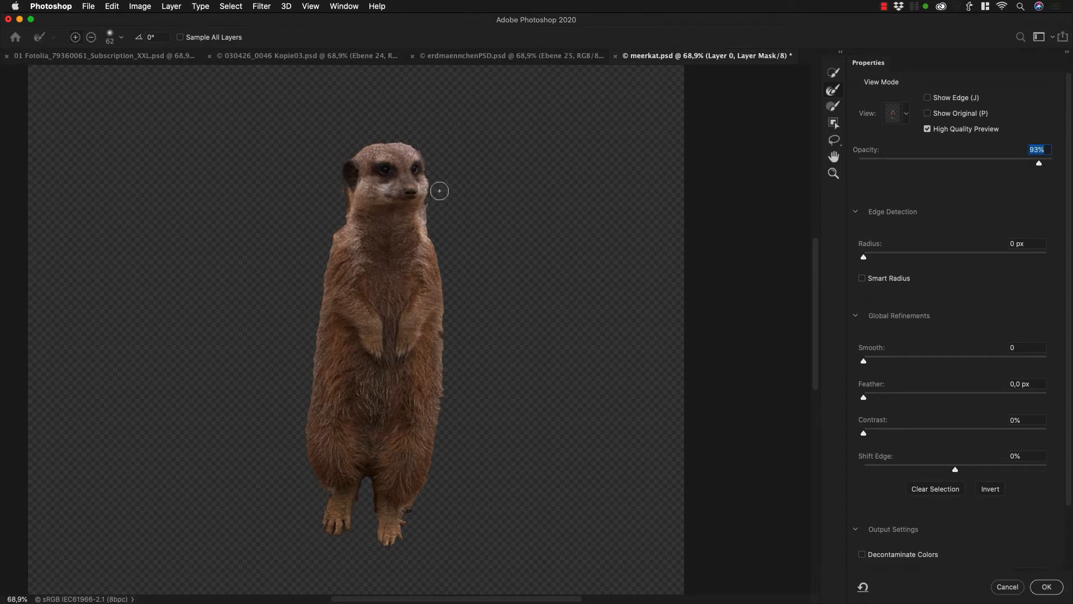
key("Tab")
Try refining the meerkat's fur edges with a 3 px radius and brushing along both sides, and inspect the mask in Black & White view
left_click_drag(864, 260, 895, 257)
mouse_move(428, 209)
left_mouse_down()
mouse_move(445, 361)
mouse_move(430, 484)
mouse_move(426, 457)
left_mouse_up()
mouse_move(337, 193)
left_mouse_down()
mouse_move(324, 281)
mouse_move(309, 479)
left_mouse_up()
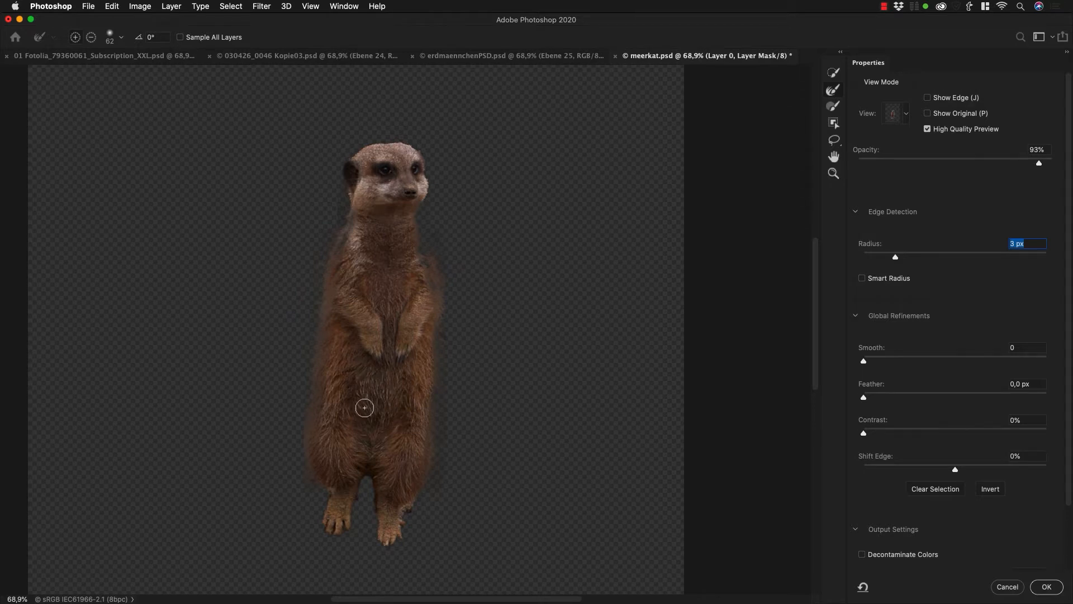
left_click(895, 113)
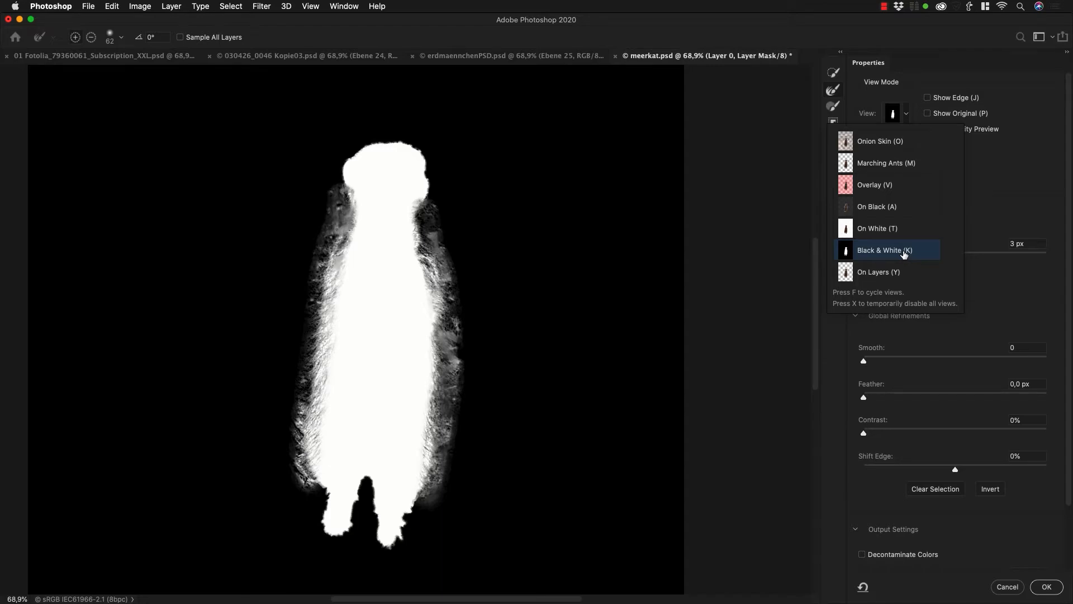
left_click(1017, 586)
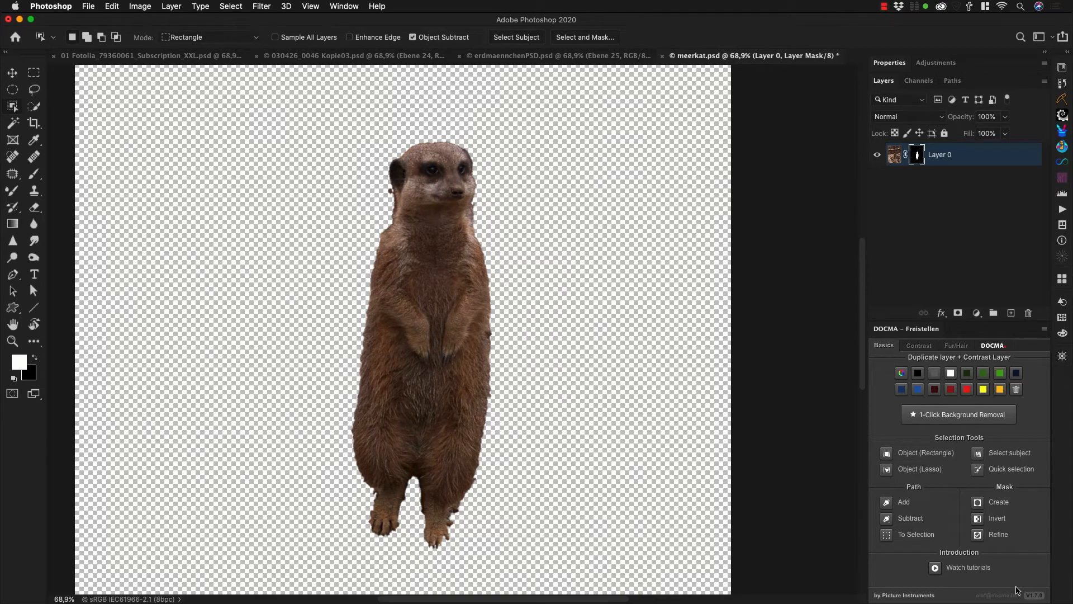
In 01 Fotolia_79360061_Subscription_XXL.psd, show all hidden DOCMA cutout layers and examine the fine hairs around the monkey's head
left_click(213, 59)
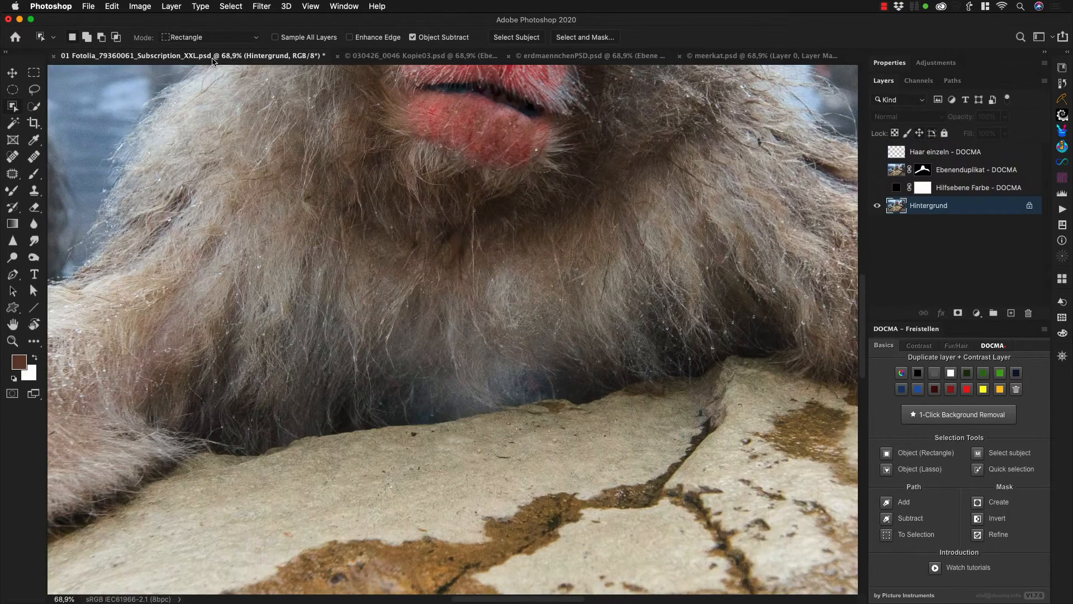
key("super+0")
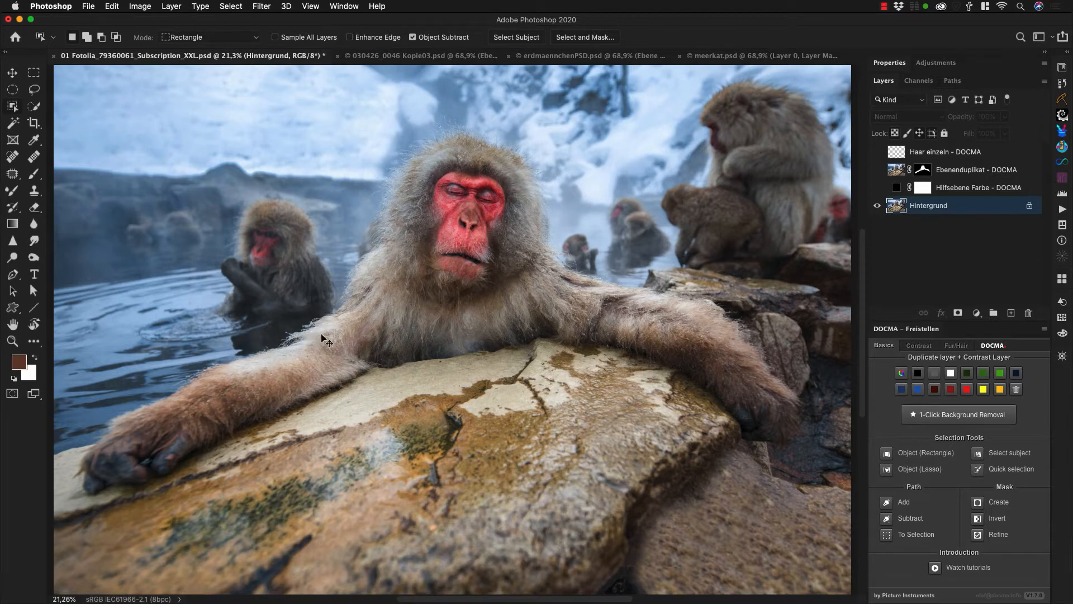
key("v")
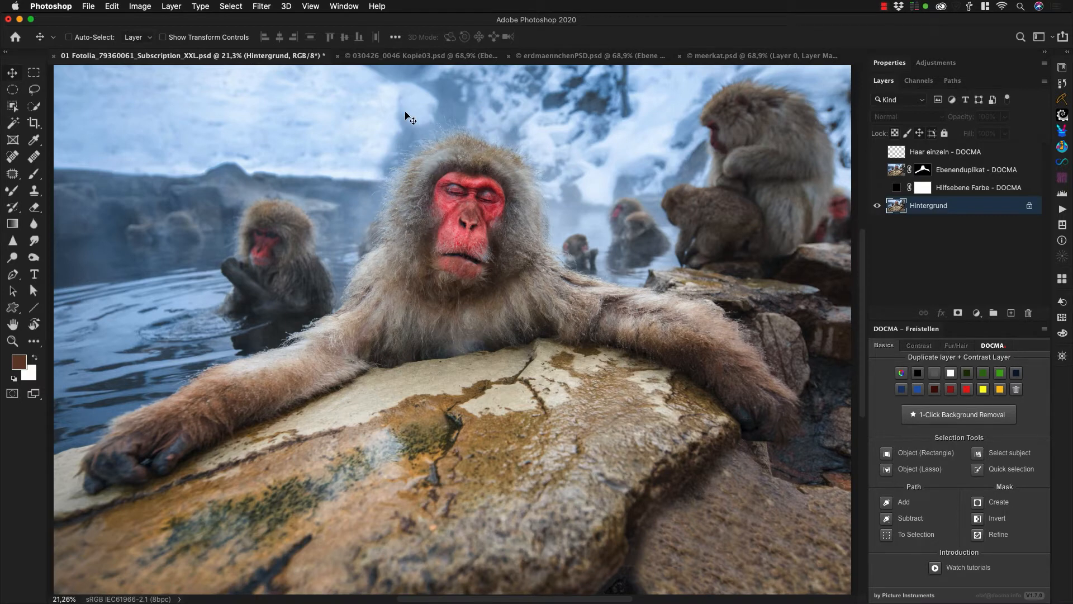
left_click(877, 206, "alt")
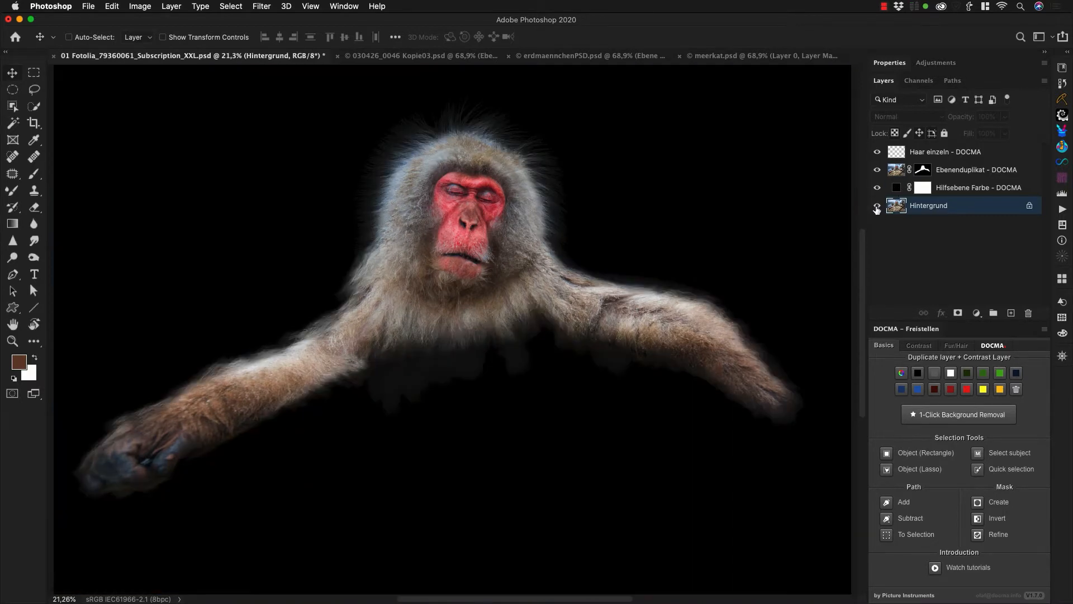
left_click_drag(435, 180, 434, 337)
left_click_drag(652, 403, 488, 401)
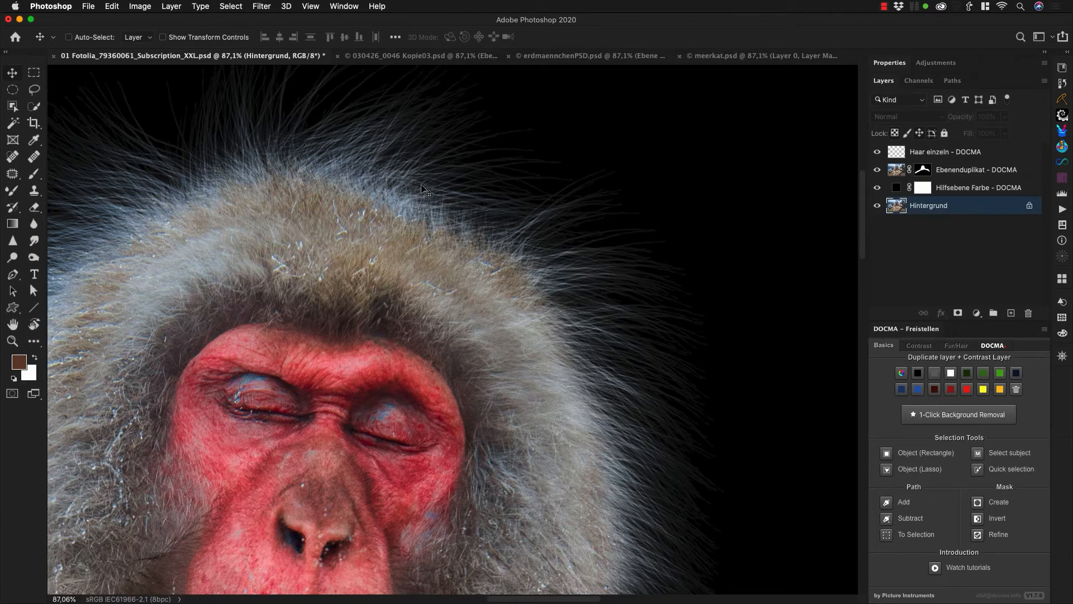
scroll(423, 189, "left", 10)
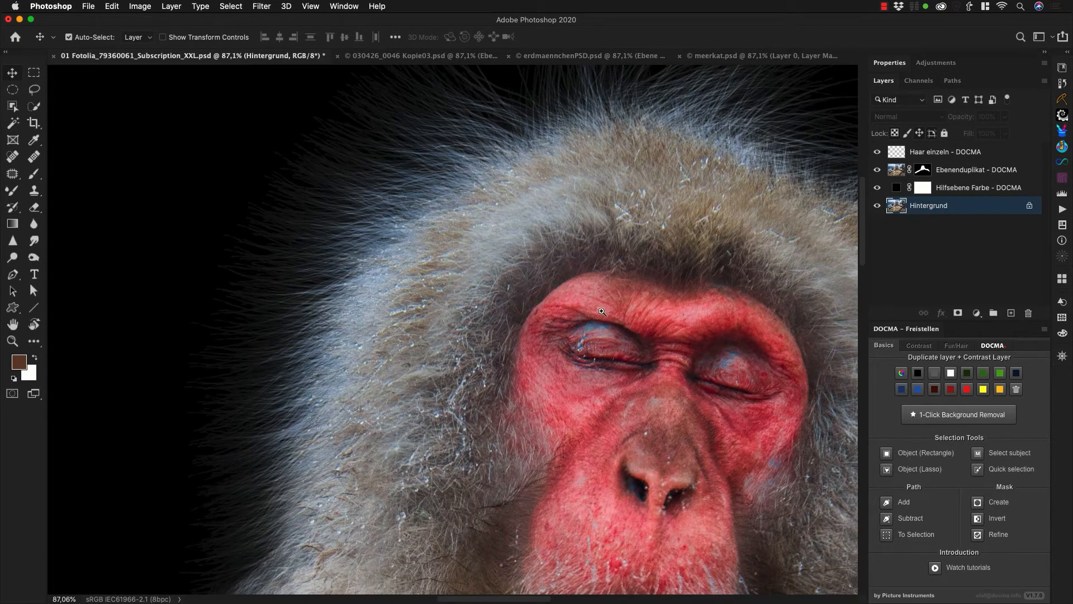
left_click_drag(600, 310, 442, 299)
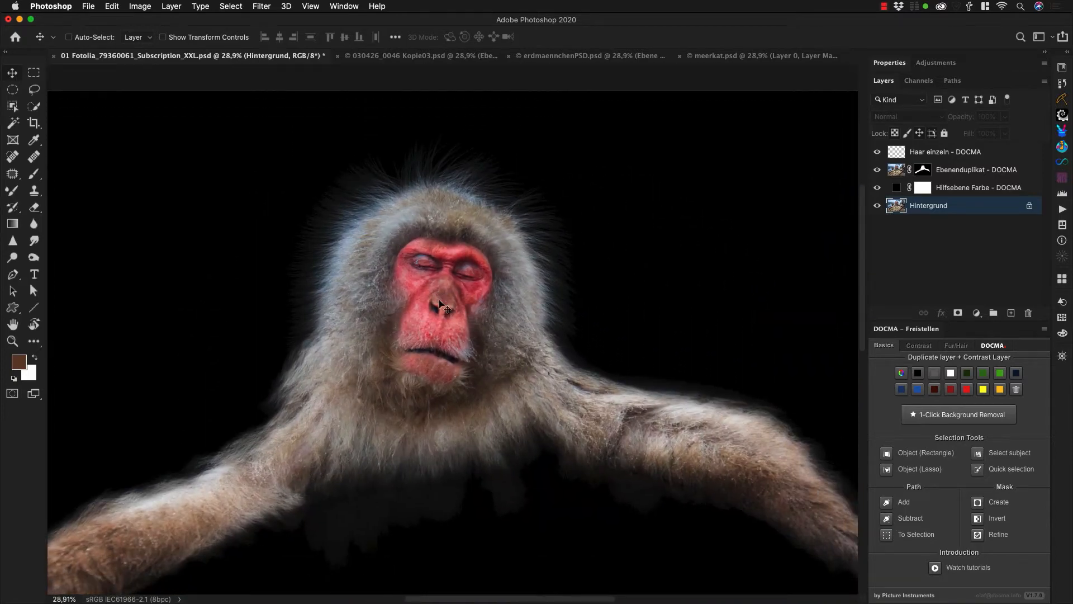
Display the Fur/Hair brushes and create a new 16 x 12 cm document with a white background, viewed at 100%
left_click(958, 345)
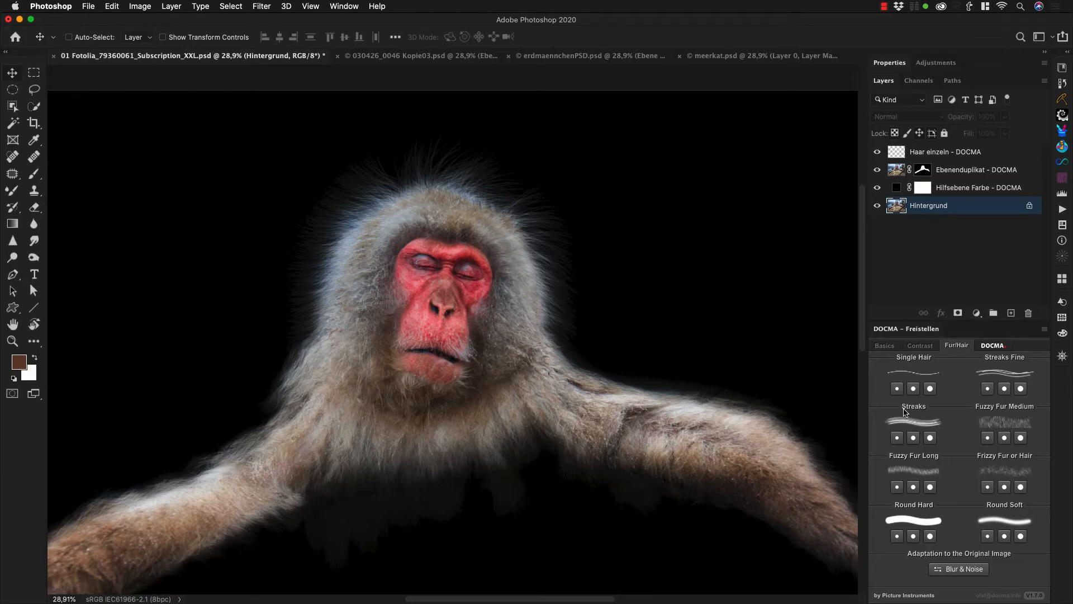
key("super+n")
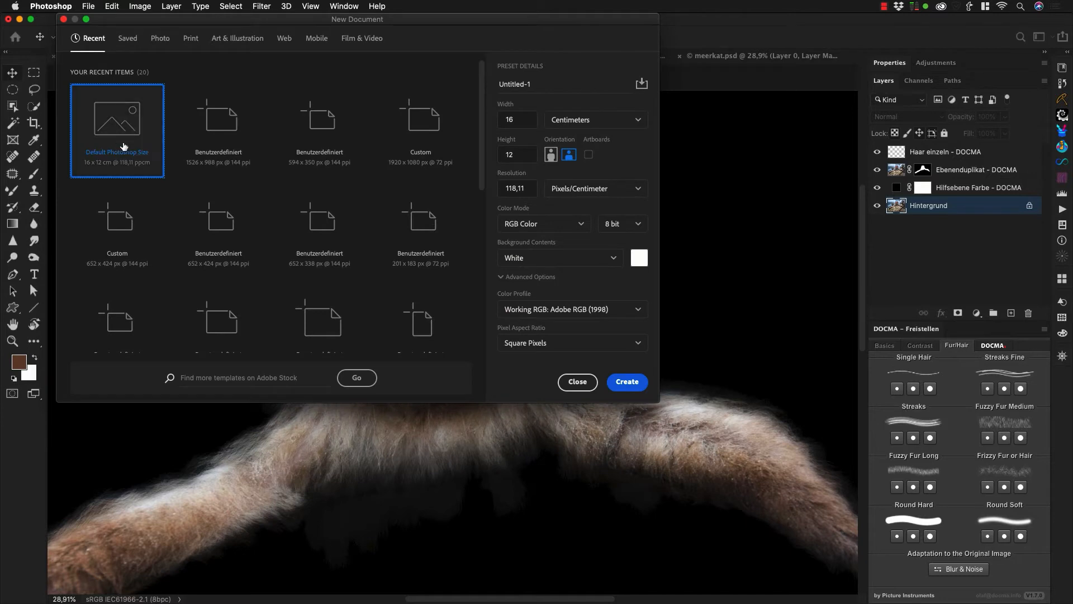
left_click(627, 383)
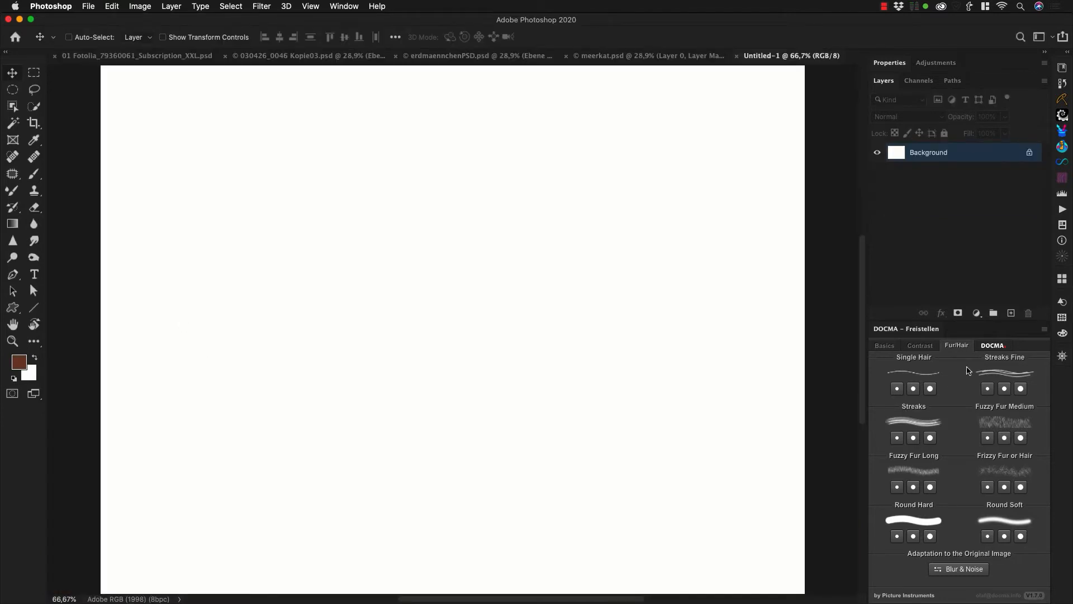
key("super+1")
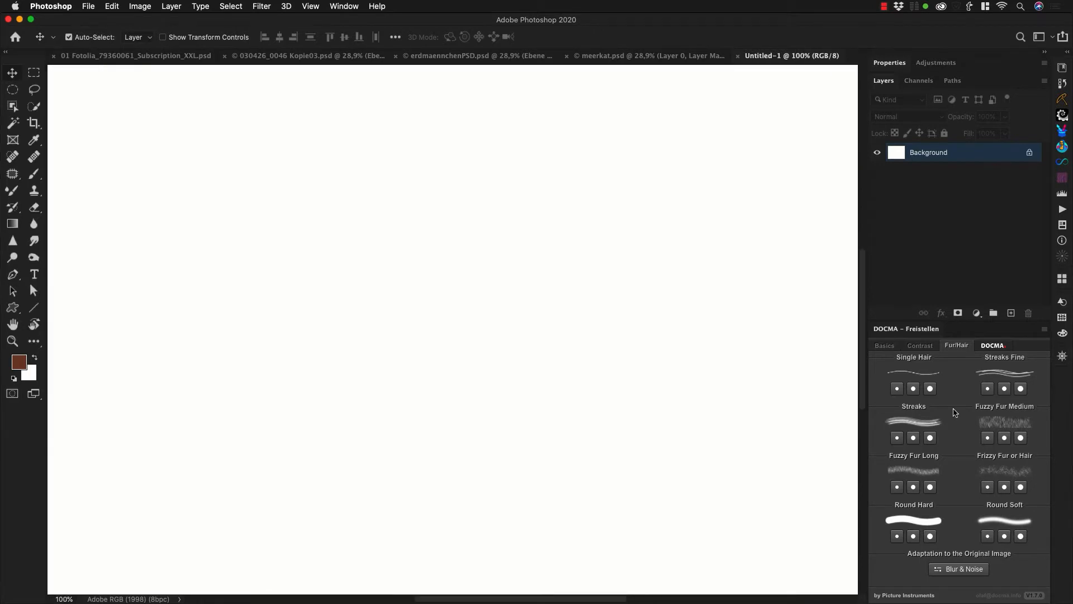
Paint three long curved black hairs on the blank canvas with the medium Single Hair brush and default colors
left_click(930, 389)
key("d")
left_click_drag(127, 414, 267, 192)
left_click(522, 229)
left_click(913, 389)
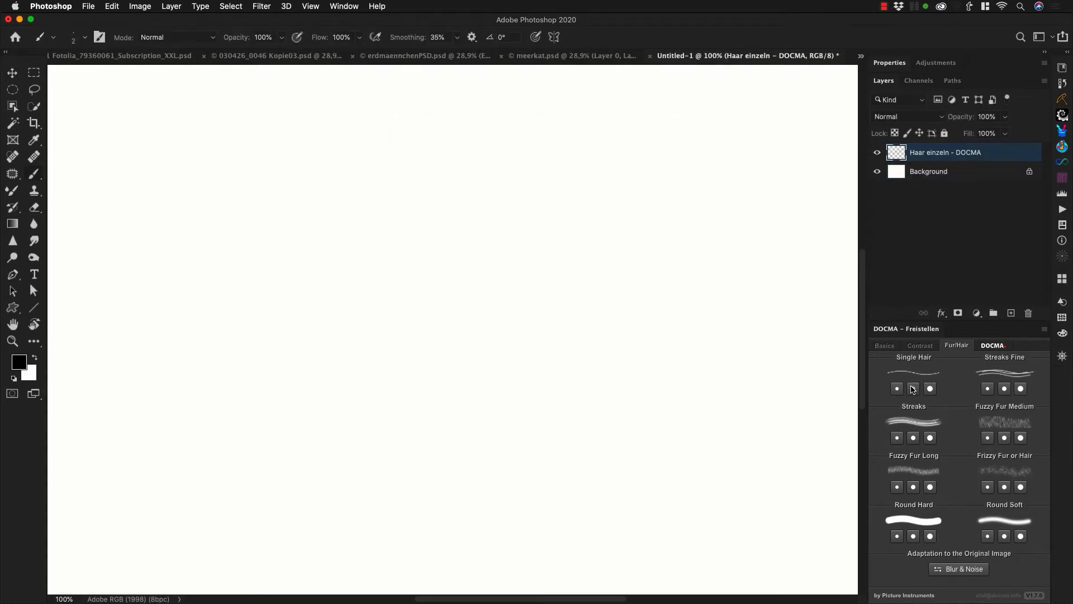
mouse_move(121, 431)
left_mouse_down()
mouse_move(147, 359)
mouse_move(346, 157)
mouse_move(400, 128)
left_mouse_up()
mouse_move(153, 432)
left_mouse_down()
mouse_move(212, 330)
mouse_move(453, 126)
left_mouse_up()
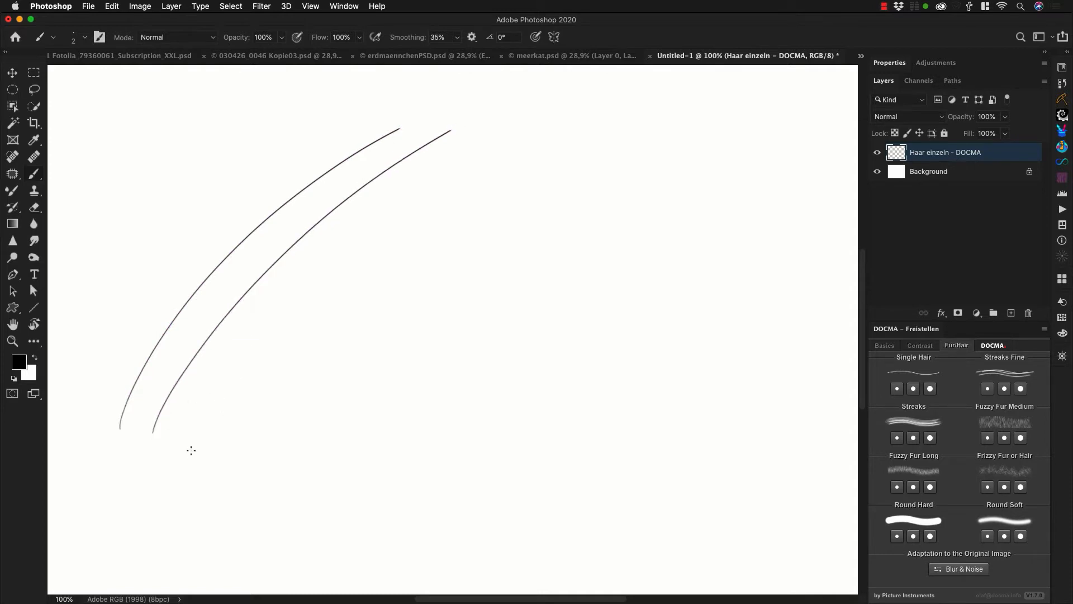
mouse_move(193, 446)
left_mouse_down()
mouse_move(277, 334)
mouse_move(554, 163)
left_mouse_up()
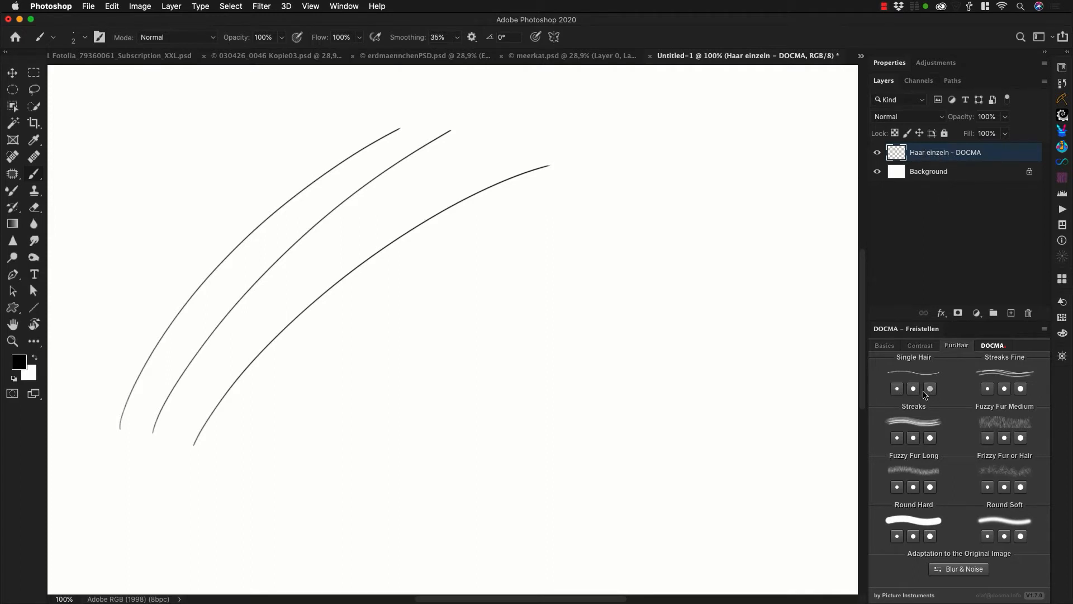
Paint three curved strands beside the single hairs with the medium Streaks Fine brush on its own layer
left_click(1005, 388)
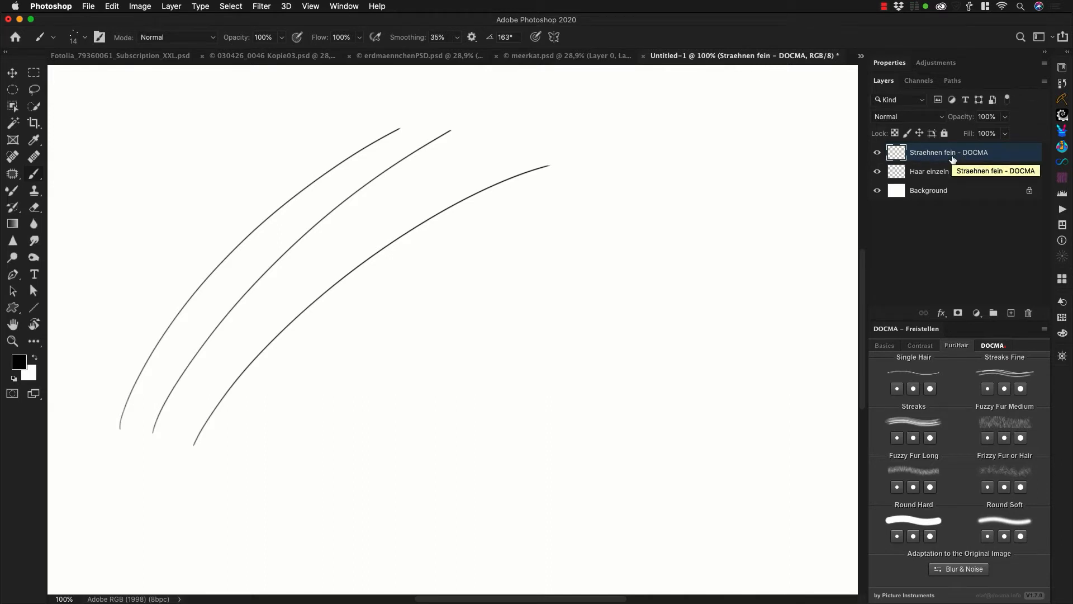
left_click_drag(276, 484, 550, 209)
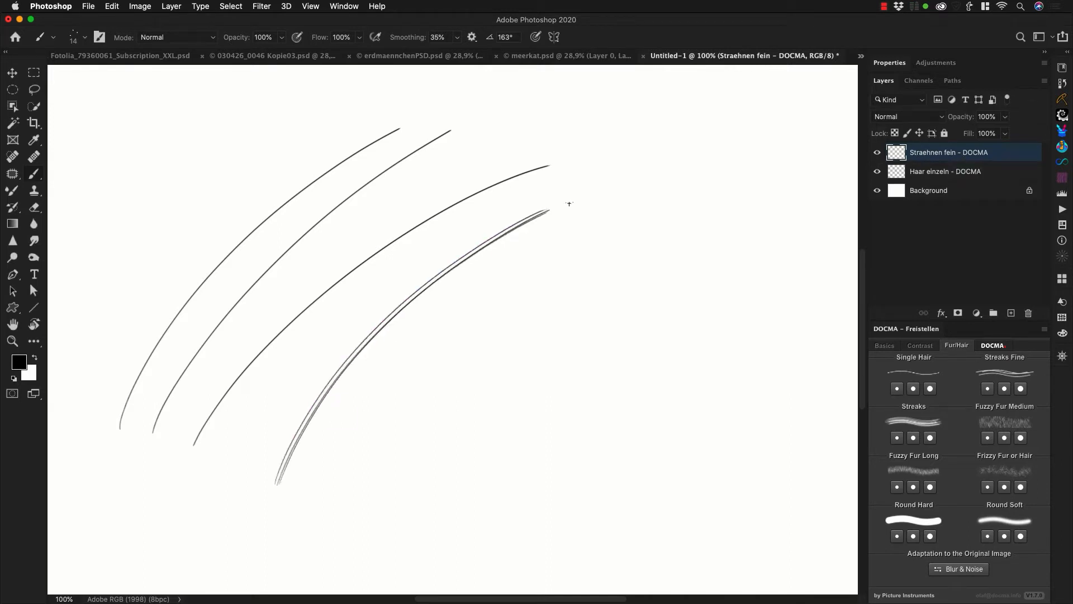
mouse_move(302, 495)
left_mouse_down()
mouse_move(313, 470)
mouse_move(602, 205)
left_mouse_up()
mouse_move(347, 475)
left_mouse_down()
mouse_move(427, 359)
mouse_move(632, 214)
left_mouse_up()
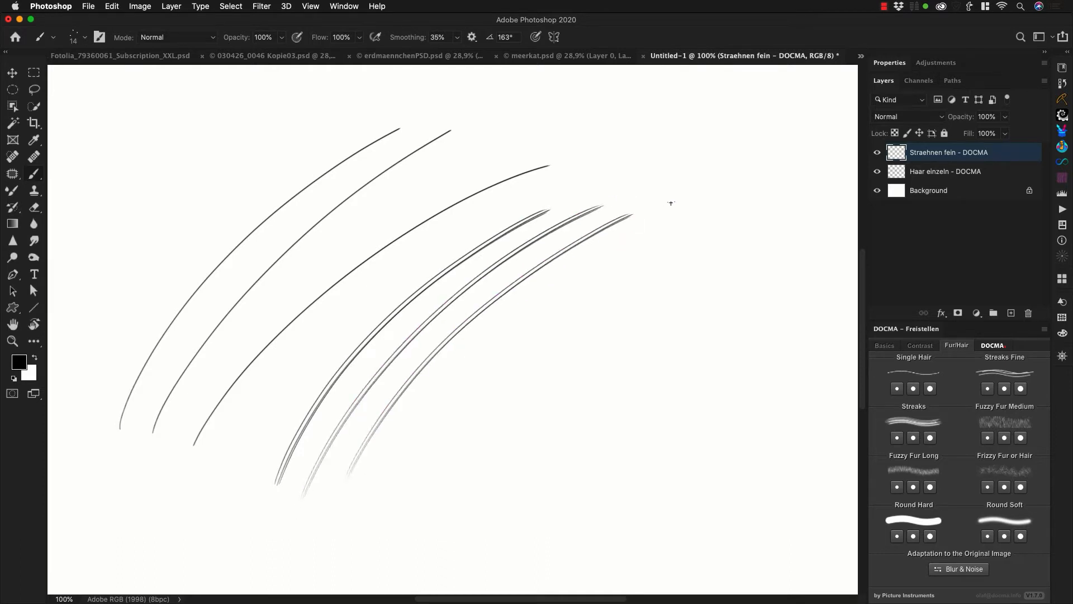
Paint two soft curved strokes beside the fine strands with the medium Streaks brush on its own layer
left_click(913, 438)
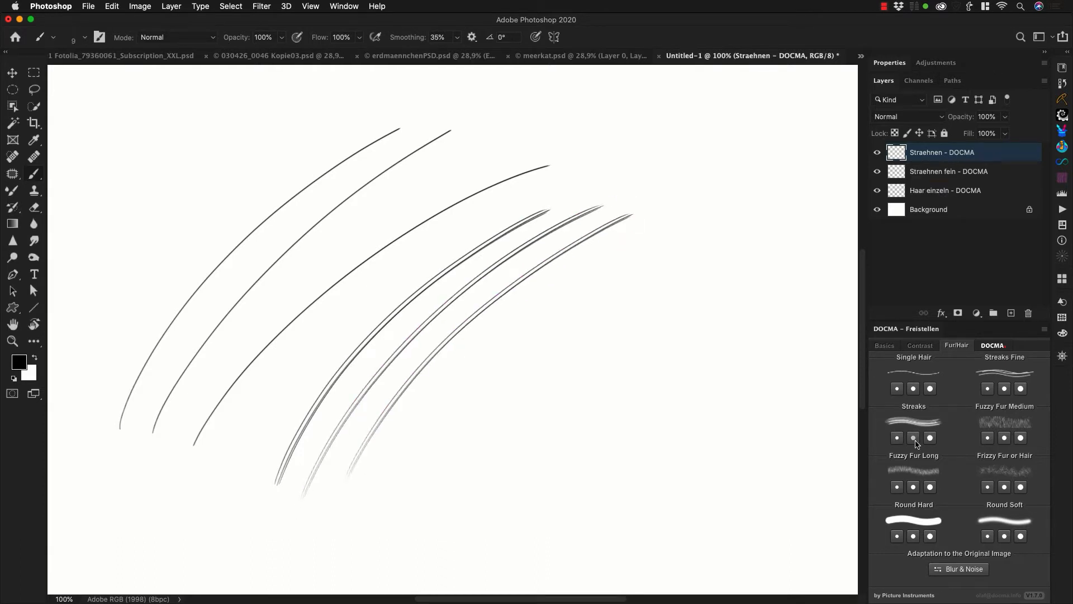
mouse_move(399, 497)
left_mouse_down()
mouse_move(598, 282)
mouse_move(625, 269)
left_mouse_up()
mouse_move(430, 490)
left_mouse_down()
mouse_move(507, 383)
mouse_move(665, 281)
left_mouse_up()
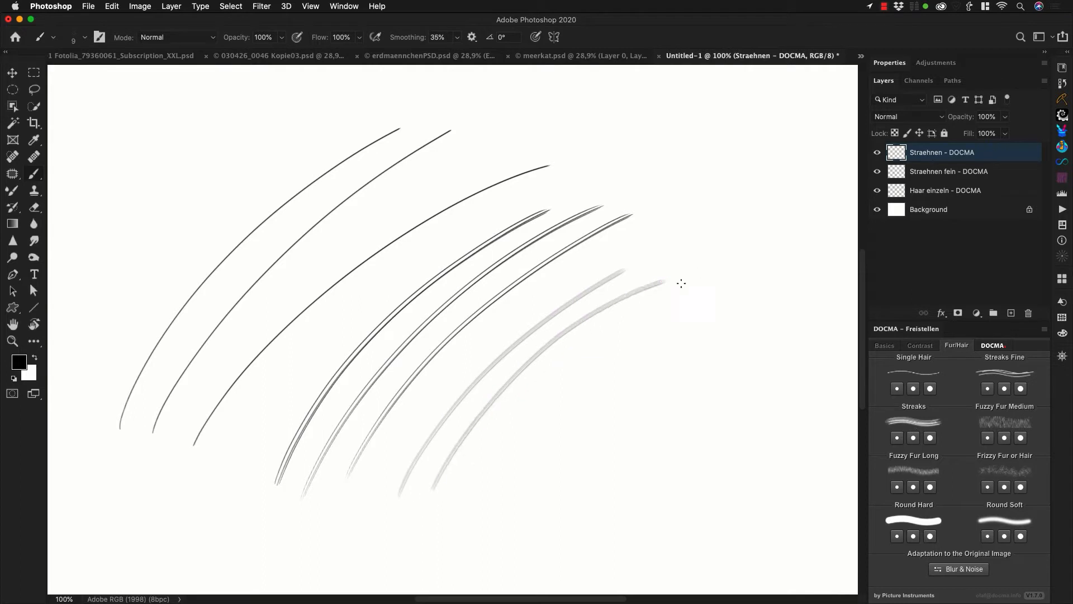
Enlarge the Streaks brush to 99 px and paint dense overlapping tufts of fur beside the soft strokes
left_click_drag(518, 407, 546, 407, "ctrl+alt")
mouse_move(481, 505)
left_mouse_down()
mouse_move(545, 386)
mouse_move(659, 285)
left_mouse_up()
left_click_drag(559, 436, 693, 300)
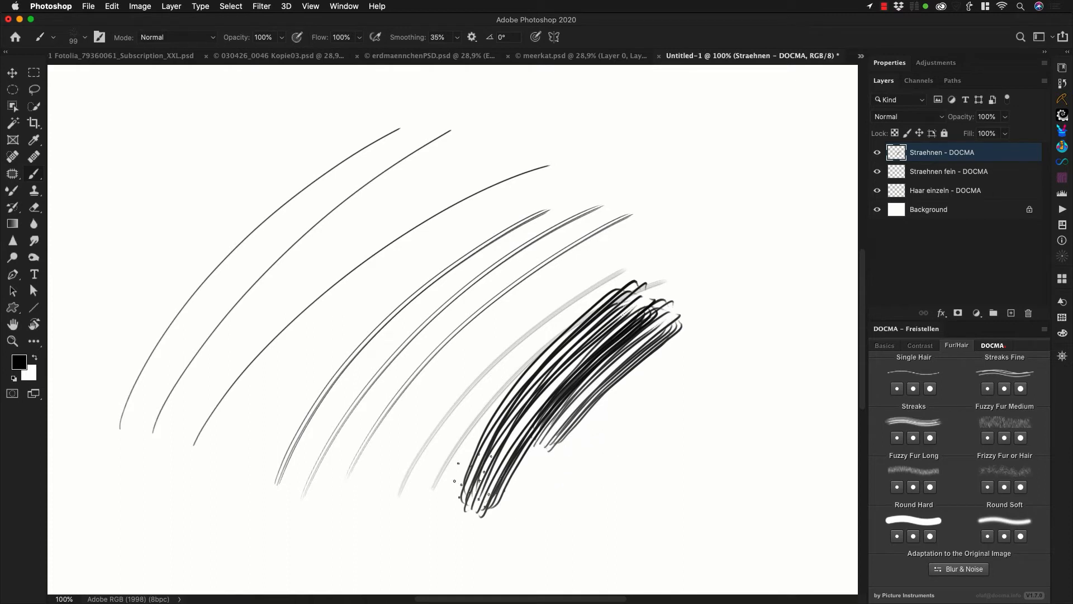
mouse_move(565, 501)
left_mouse_down()
mouse_move(693, 324)
mouse_move(679, 458)
left_mouse_up()
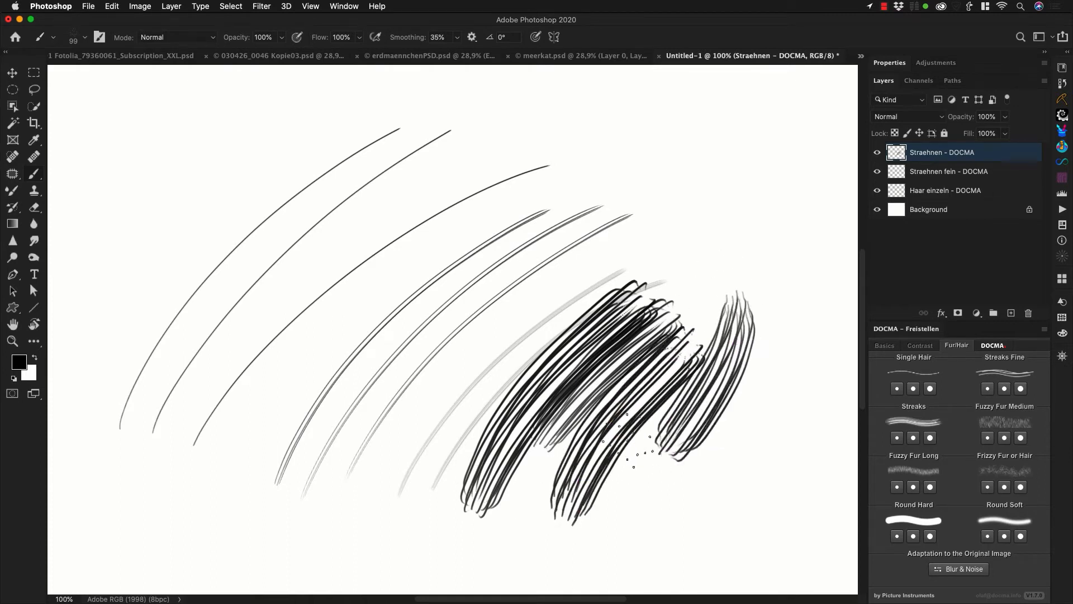
Reduce the Streaks brush to 46 px and paint overlapping hair tufts plus a curved arch across the single hairs
left_click_drag(665, 184, 637, 184, "ctrl+alt")
mouse_move(662, 265)
left_mouse_down()
mouse_move(709, 136)
mouse_move(726, 163)
mouse_move(692, 273)
left_mouse_up()
left_click_drag(740, 182, 703, 325)
mouse_move(786, 152)
left_mouse_down()
mouse_move(771, 157)
mouse_move(730, 302)
left_mouse_up()
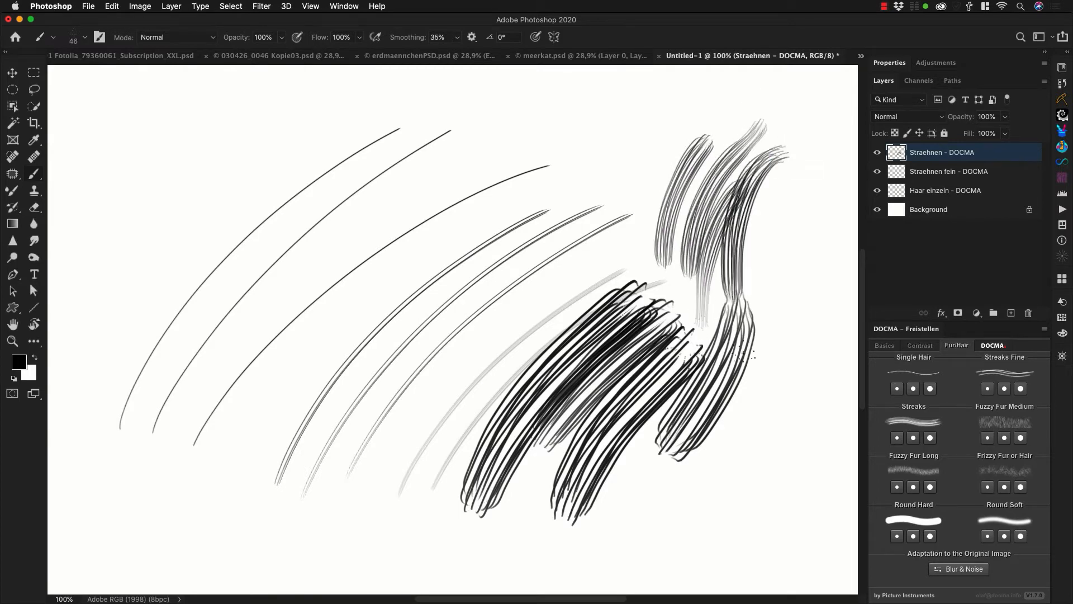
mouse_move(746, 152)
left_mouse_down()
mouse_move(725, 330)
mouse_move(691, 254)
mouse_move(698, 210)
left_mouse_up()
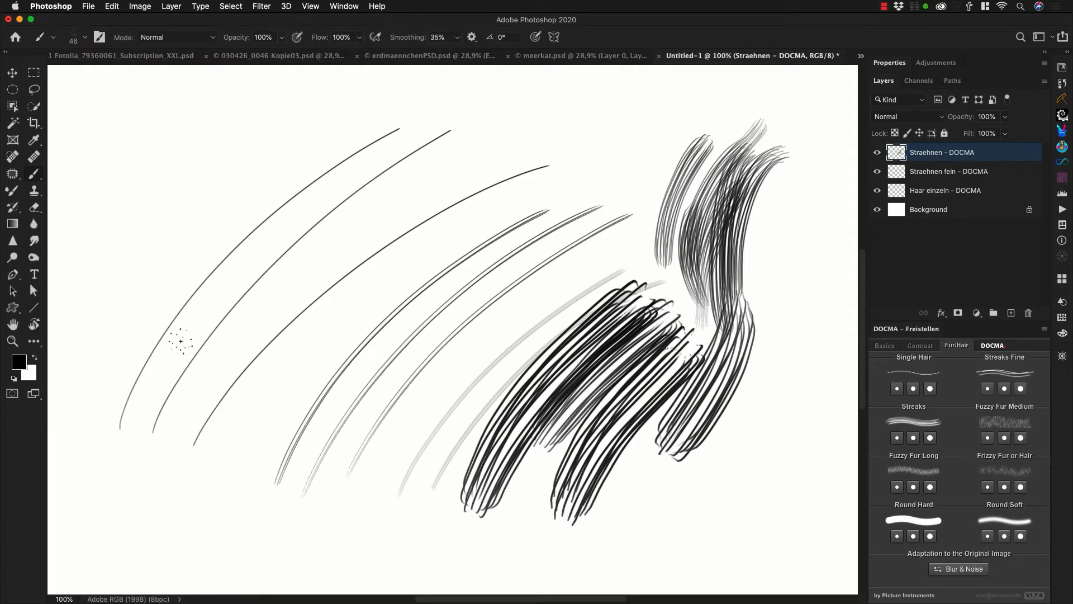
mouse_move(177, 371)
left_mouse_down()
mouse_move(215, 253)
mouse_move(310, 296)
mouse_move(273, 362)
left_mouse_up()
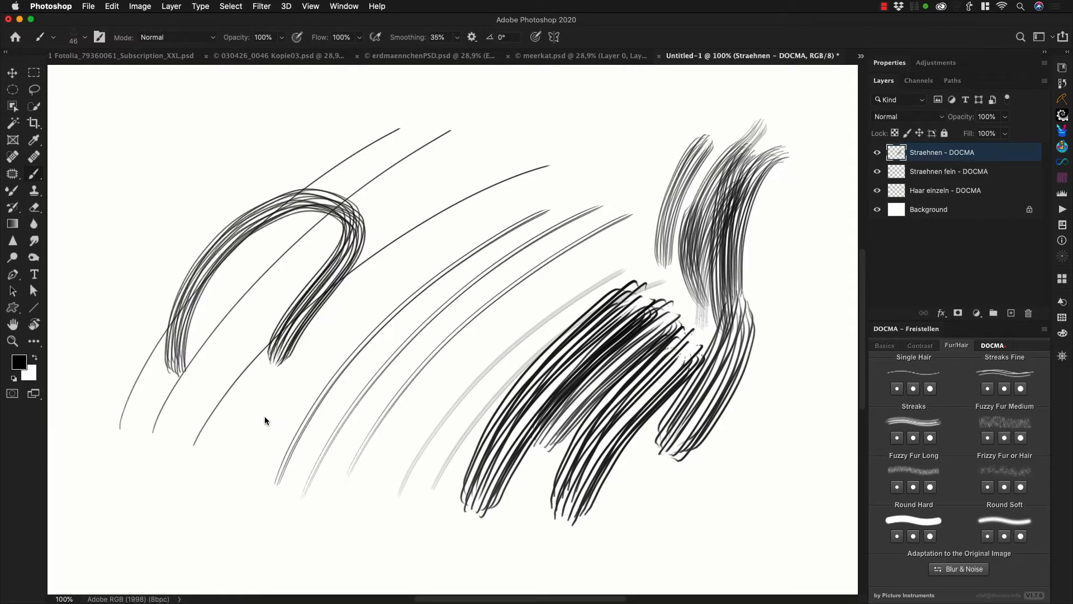
Try the medium Fuzzy Fur Medium brush with fine strokes and a dense 115 px fur patch, and undo the painting
left_click(1005, 437)
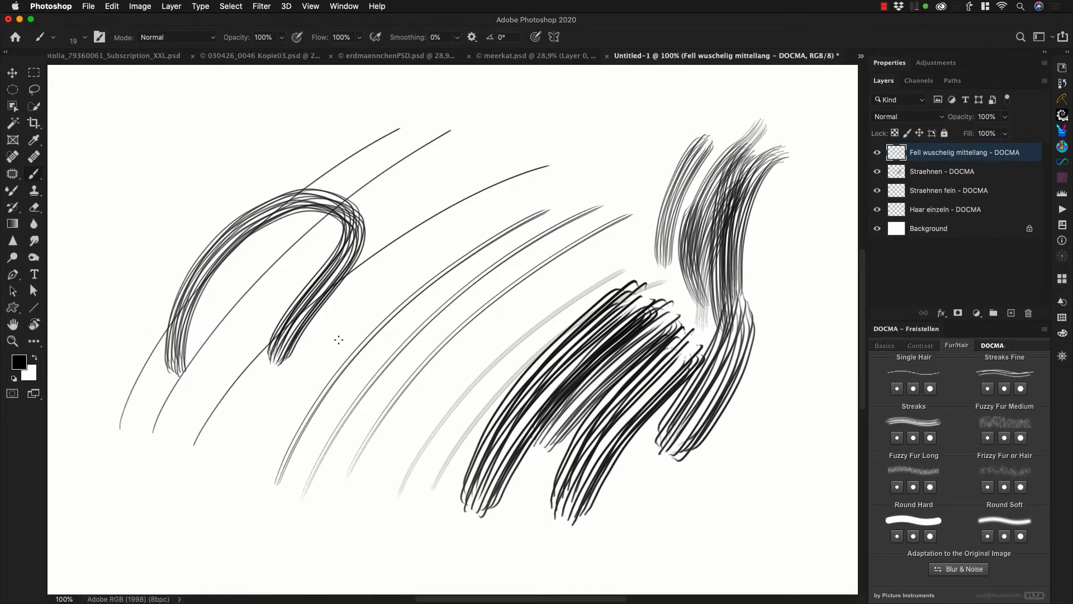
mouse_move(341, 360)
left_mouse_down()
mouse_move(355, 295)
mouse_move(525, 146)
left_mouse_up()
left_click_drag(386, 316, 528, 146)
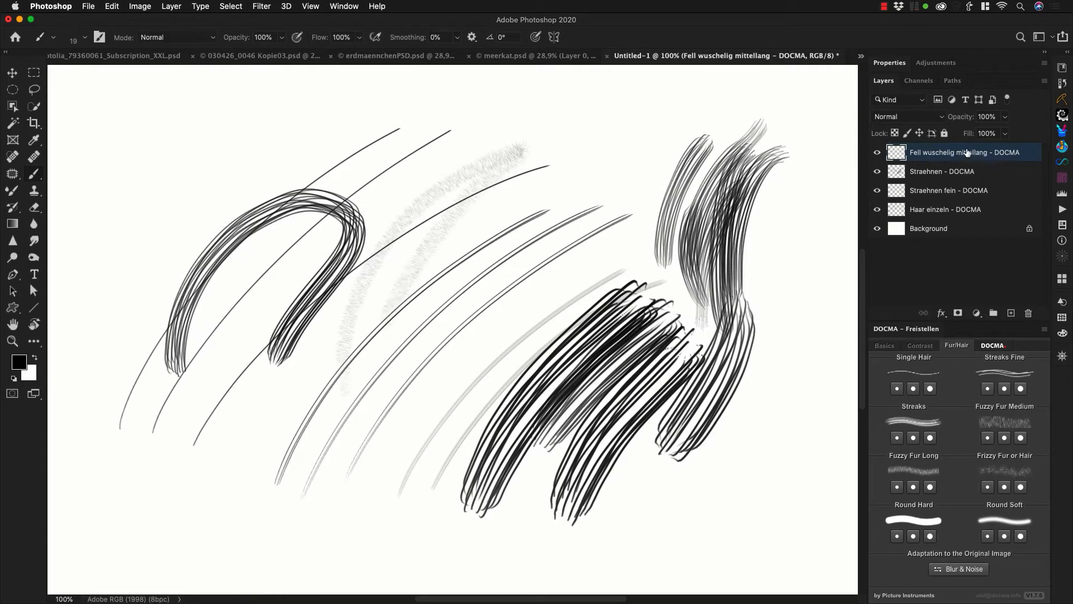
mouse_move(405, 240)
left_mouse_down()
mouse_move(489, 242)
mouse_move(412, 243)
mouse_move(381, 322)
mouse_move(476, 186)
mouse_move(376, 326)
mouse_move(499, 198)
mouse_move(544, 185)
mouse_move(471, 239)
left_mouse_up()
left_click_drag(489, 254, 461, 254)
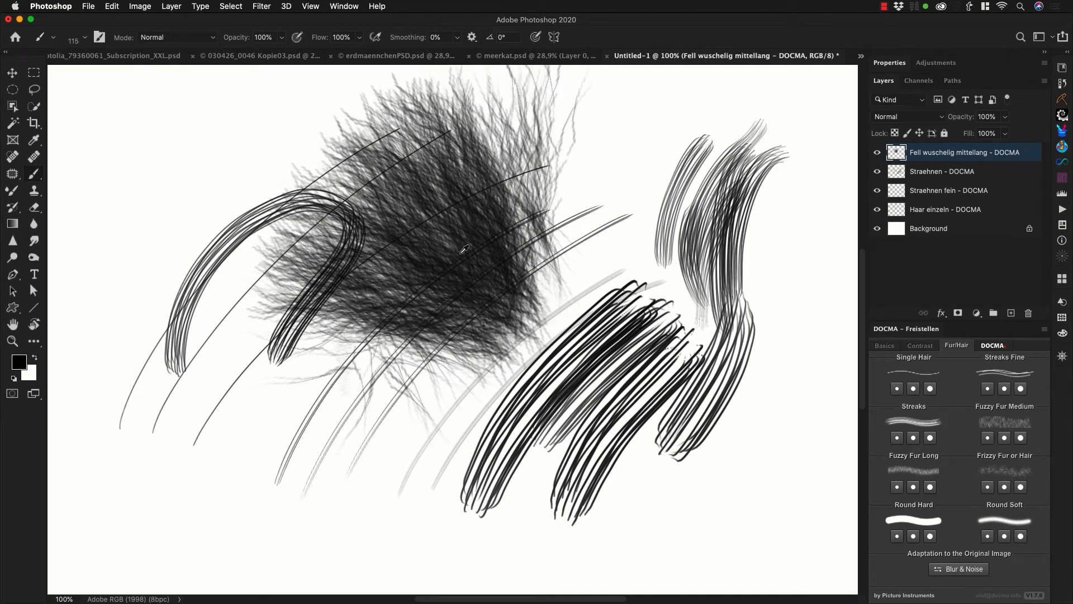
key("super+z")
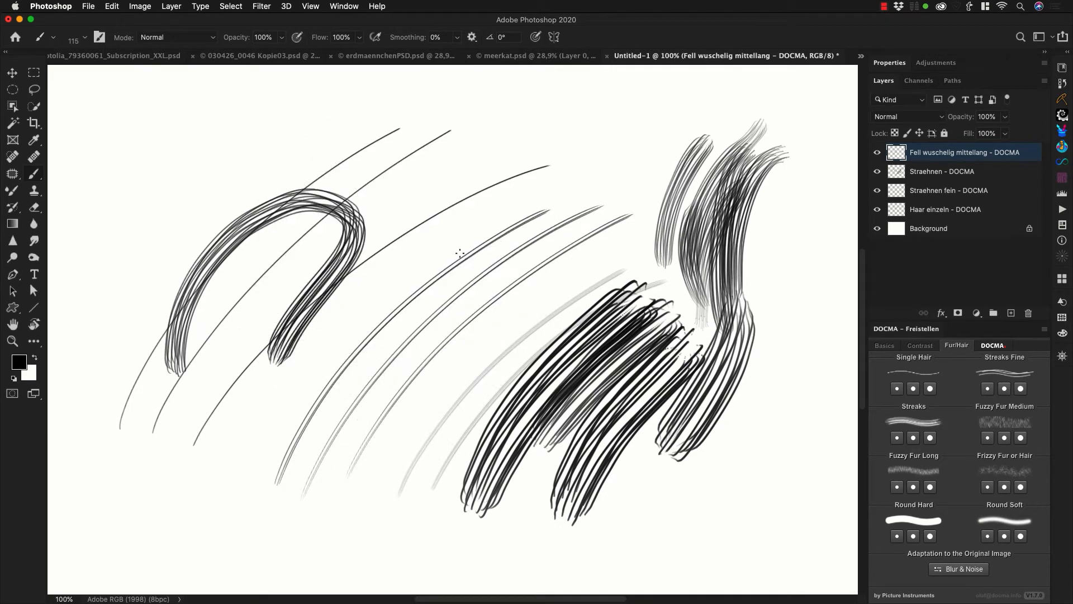
Delete the four brush layers and paint a curved fur band with the medium Fuzzy Fur Medium brush on a fresh layer
left_click(996, 209, "shift")
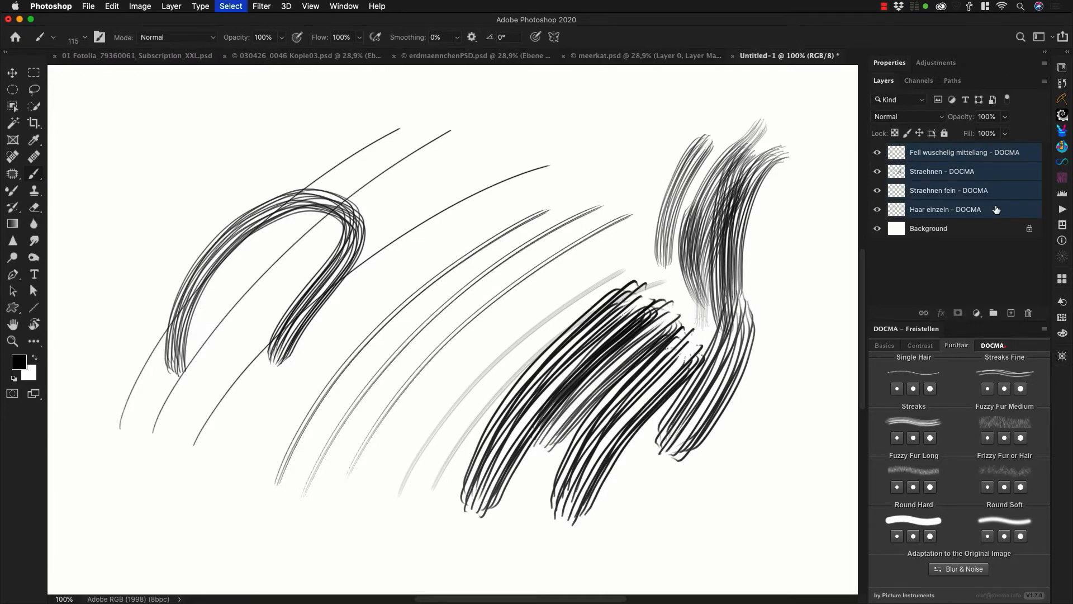
key("Delete")
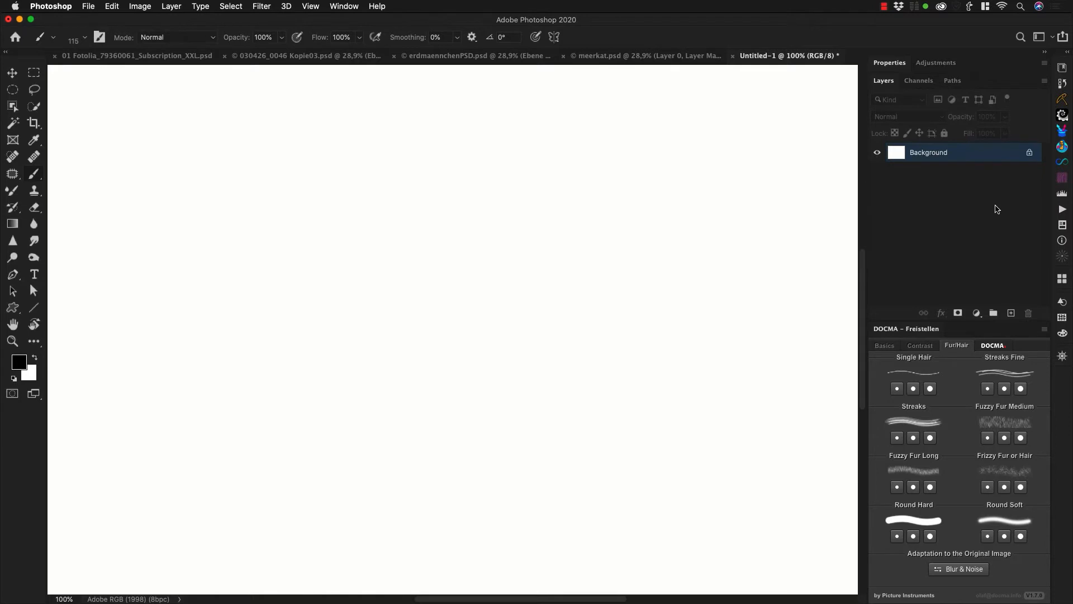
left_click(1005, 439)
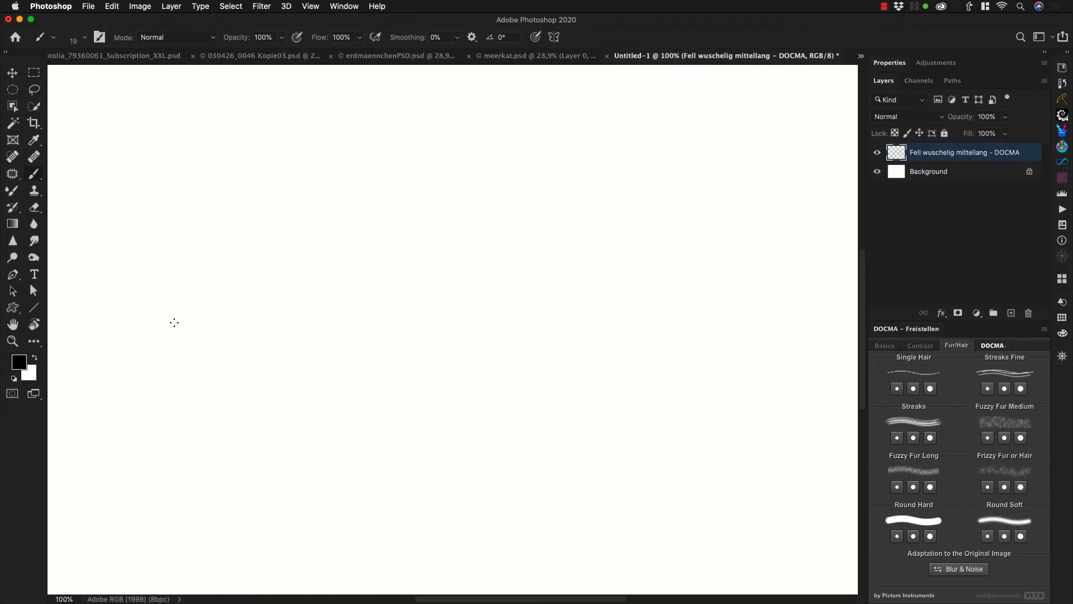
mouse_move(169, 349)
left_mouse_down()
mouse_move(193, 289)
mouse_move(163, 348)
mouse_move(207, 286)
mouse_move(166, 365)
mouse_move(212, 282)
mouse_move(161, 366)
mouse_move(192, 292)
mouse_move(157, 367)
mouse_move(220, 263)
mouse_move(212, 271)
mouse_move(237, 256)
mouse_move(162, 327)
mouse_move(152, 365)
mouse_move(275, 238)
mouse_move(252, 246)
mouse_move(312, 225)
mouse_move(248, 257)
mouse_move(280, 243)
mouse_move(341, 245)
mouse_move(140, 348)
mouse_move(315, 240)
mouse_move(185, 304)
mouse_move(262, 250)
mouse_move(214, 285)
mouse_move(305, 243)
mouse_move(279, 246)
mouse_move(329, 232)
mouse_move(208, 296)
left_mouse_up()
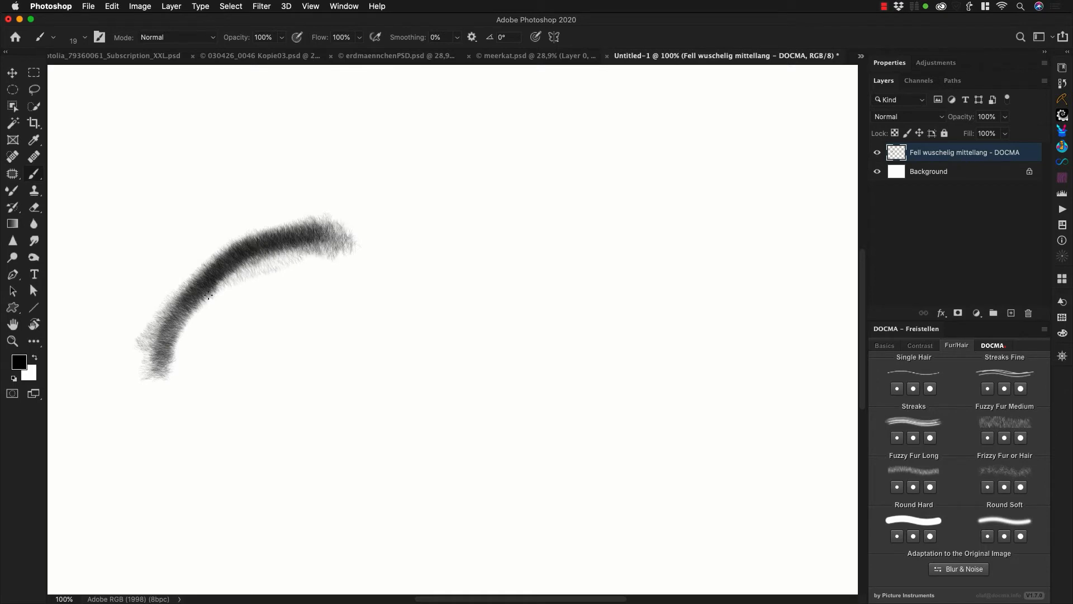
Paint a narrow fur band with the medium Fuzzy Fur Long brush, plus wide bands and a round fur ball at 123 px
left_click(913, 486)
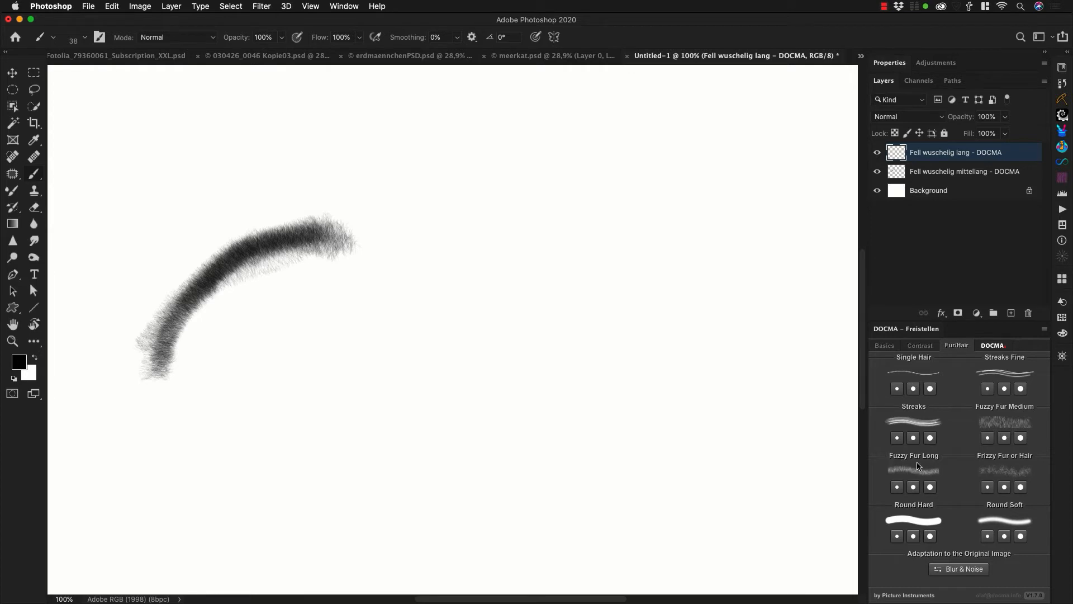
mouse_move(422, 213)
left_mouse_down()
mouse_move(580, 164)
mouse_move(531, 165)
mouse_move(424, 211)
mouse_move(599, 156)
mouse_move(435, 202)
mouse_move(553, 157)
left_mouse_up()
mouse_move(448, 255)
left_mouse_down()
mouse_move(638, 213)
mouse_move(586, 222)
mouse_move(438, 301)
mouse_move(567, 230)
mouse_move(669, 232)
left_mouse_up()
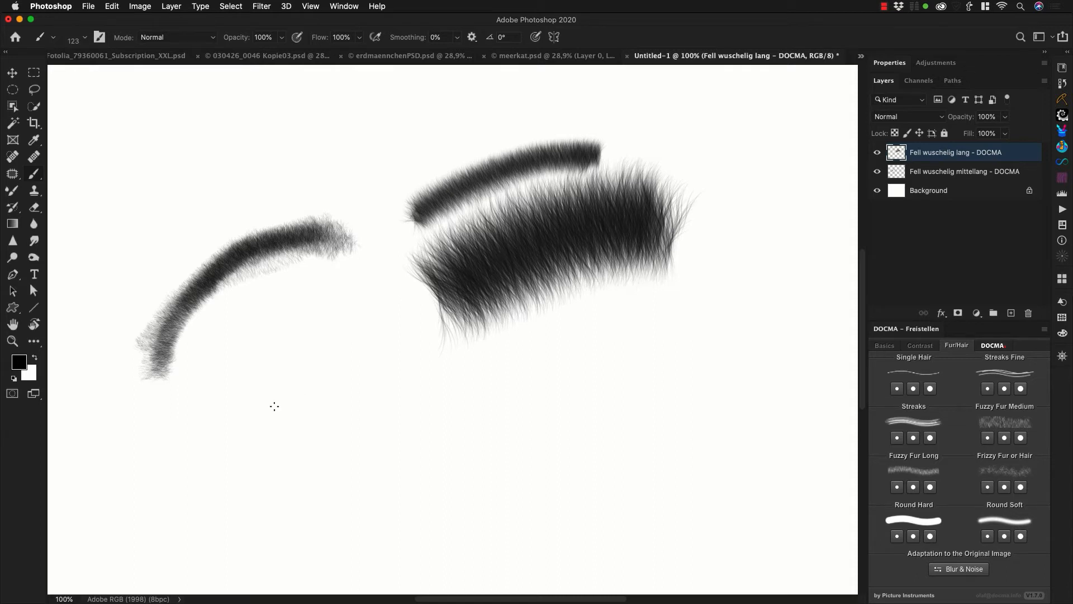
mouse_move(219, 432)
left_mouse_down()
mouse_move(268, 349)
mouse_move(366, 352)
mouse_move(324, 500)
mouse_move(344, 362)
mouse_move(257, 470)
mouse_move(251, 436)
mouse_move(312, 379)
mouse_move(360, 391)
mouse_move(374, 407)
mouse_move(350, 465)
mouse_move(368, 452)
left_mouse_up()
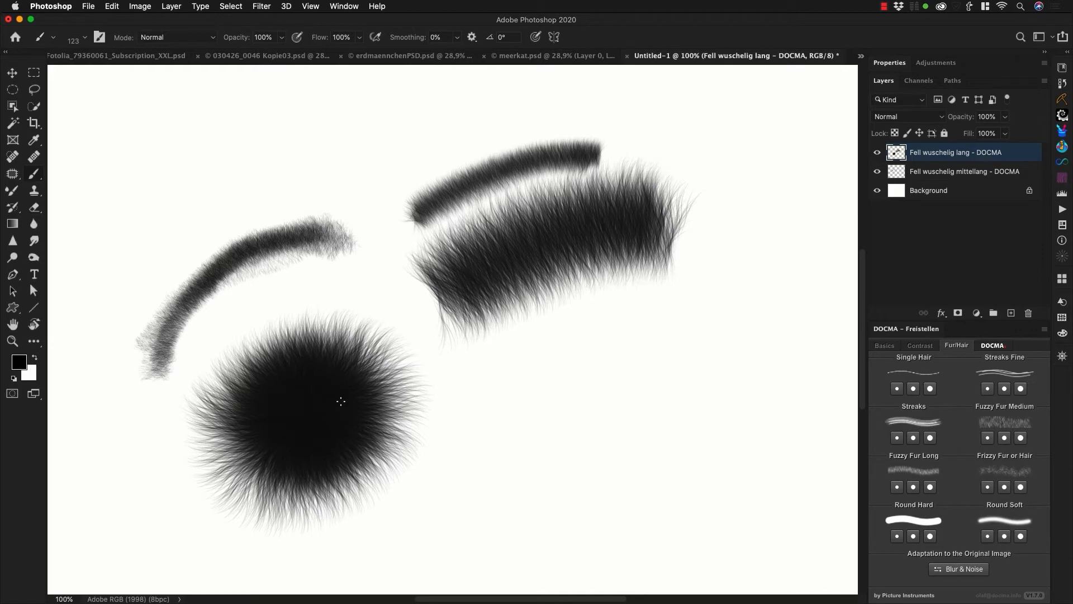
left_click_drag(727, 260, 485, 463)
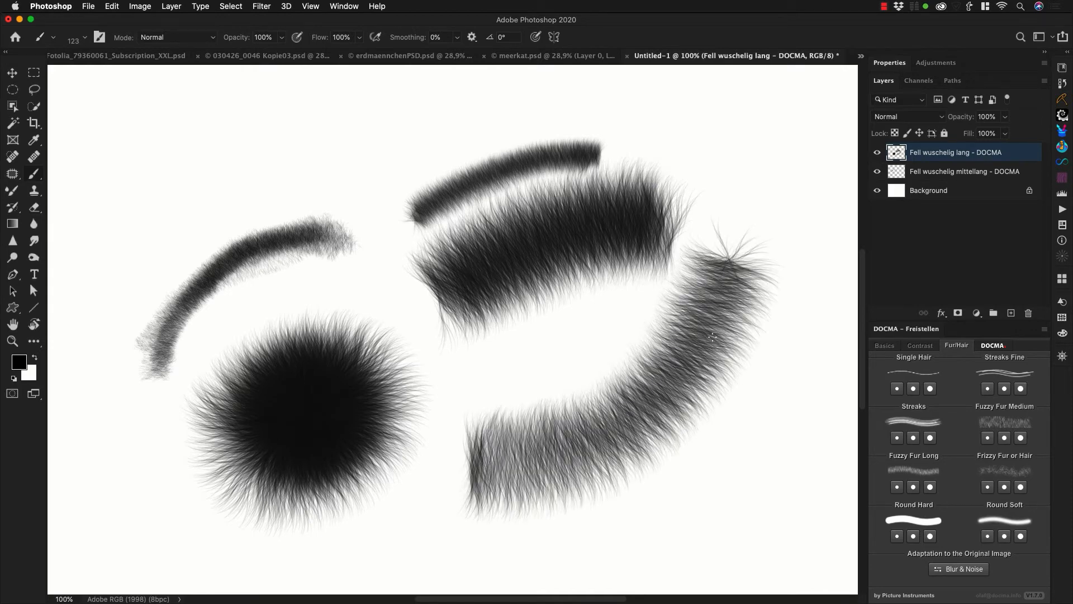
Paint a cloud of curly hair with the medium Frizzy Fur or Hair brush enlarged to 116 px, above the fur ball
left_click(1004, 487)
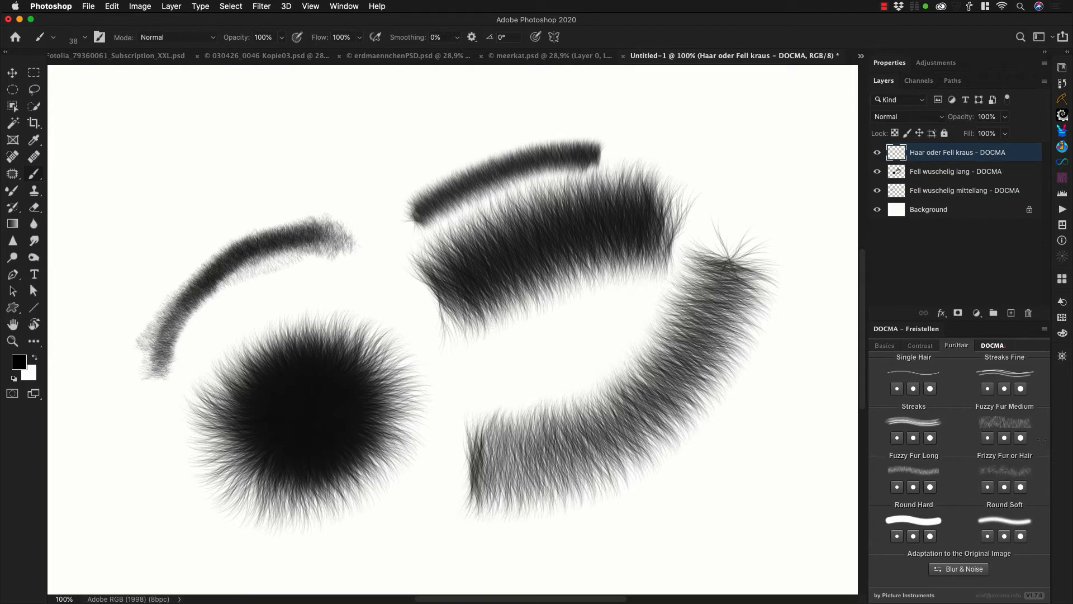
mouse_move(275, 152)
left_mouse_down()
mouse_move(271, 177)
mouse_move(235, 168)
mouse_move(268, 157)
mouse_move(271, 168)
mouse_move(218, 182)
mouse_move(232, 198)
mouse_move(240, 184)
mouse_move(263, 223)
mouse_move(313, 202)
mouse_move(207, 235)
mouse_move(162, 268)
mouse_move(202, 241)
mouse_move(391, 168)
mouse_move(279, 268)
mouse_move(168, 167)
mouse_move(241, 261)
left_mouse_up()
left_click_drag(262, 167, 255, 175)
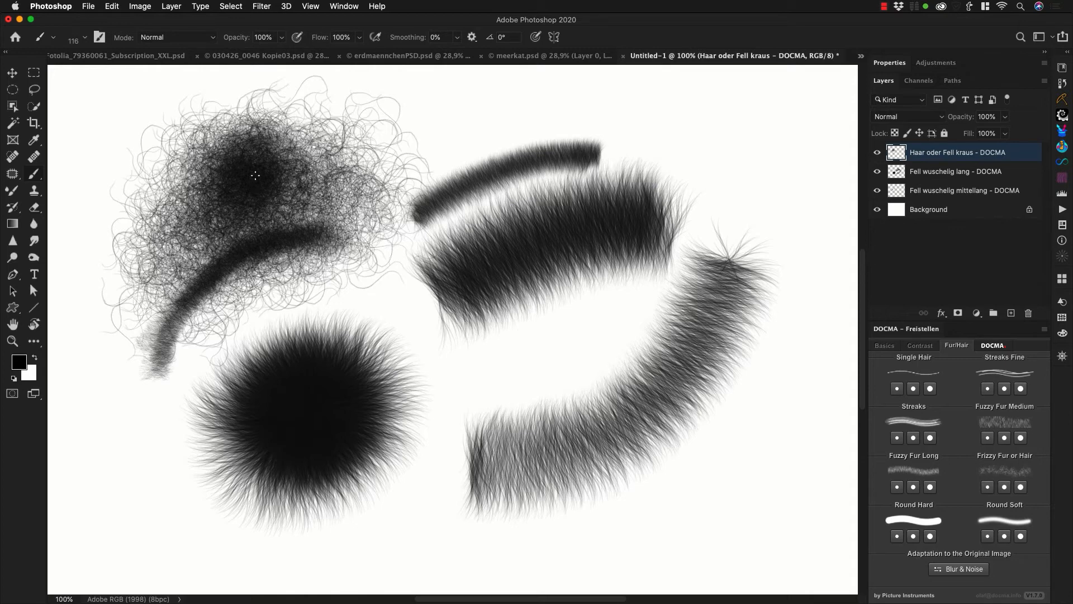
Set the medium Fuzzy Fur Long brush's spacing to 81% in Brush Settings and paint sparse strokes below the fur ball, enlarging it to 133 px
left_click(913, 488)
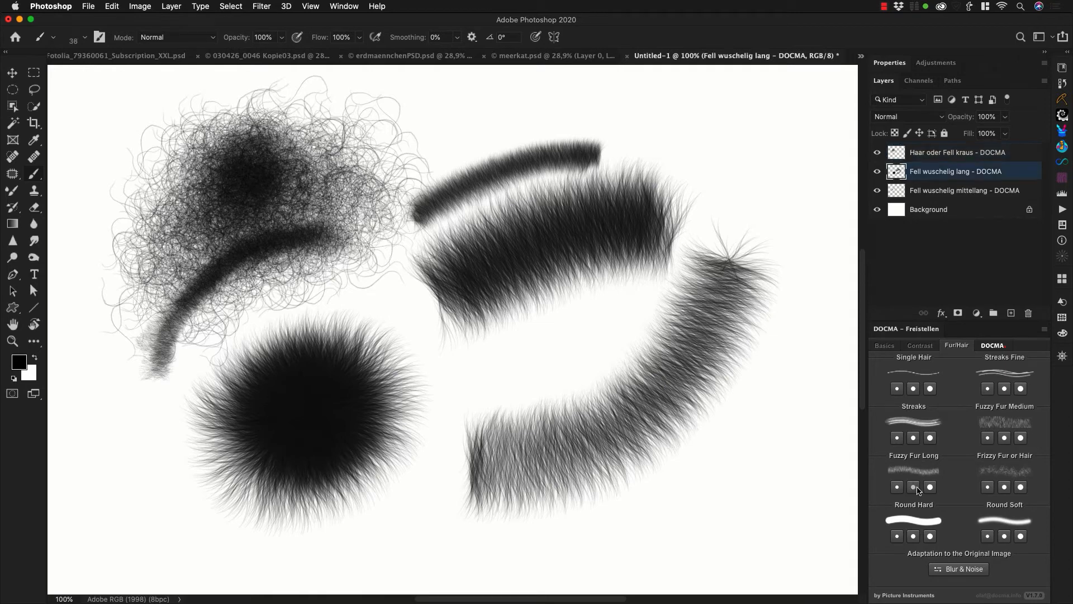
left_click(345, 8)
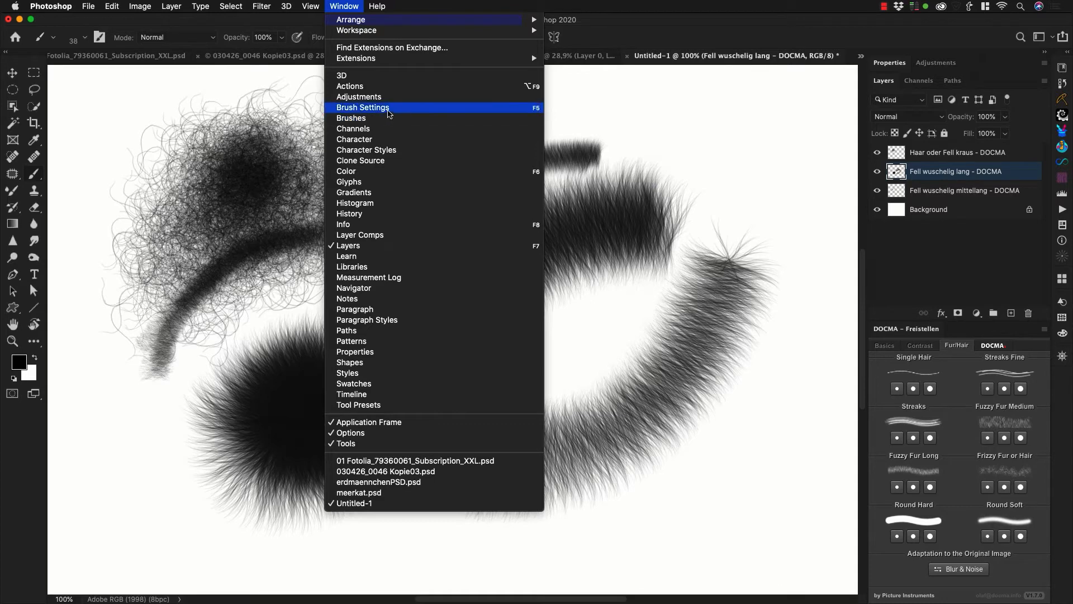
left_click(390, 109)
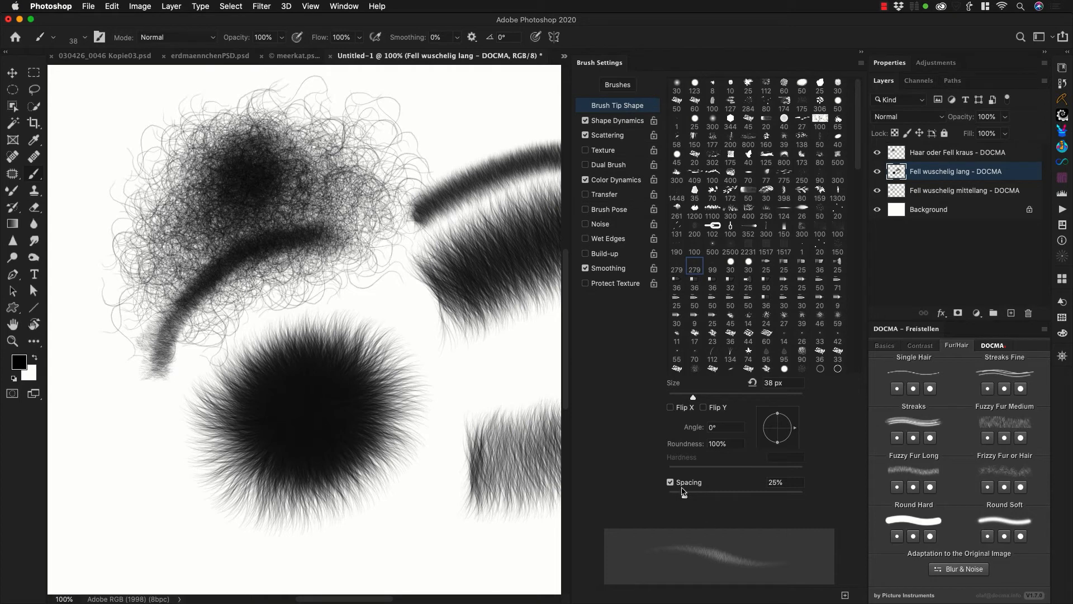
left_click_drag(685, 496, 731, 493)
left_click_drag(116, 522, 267, 530)
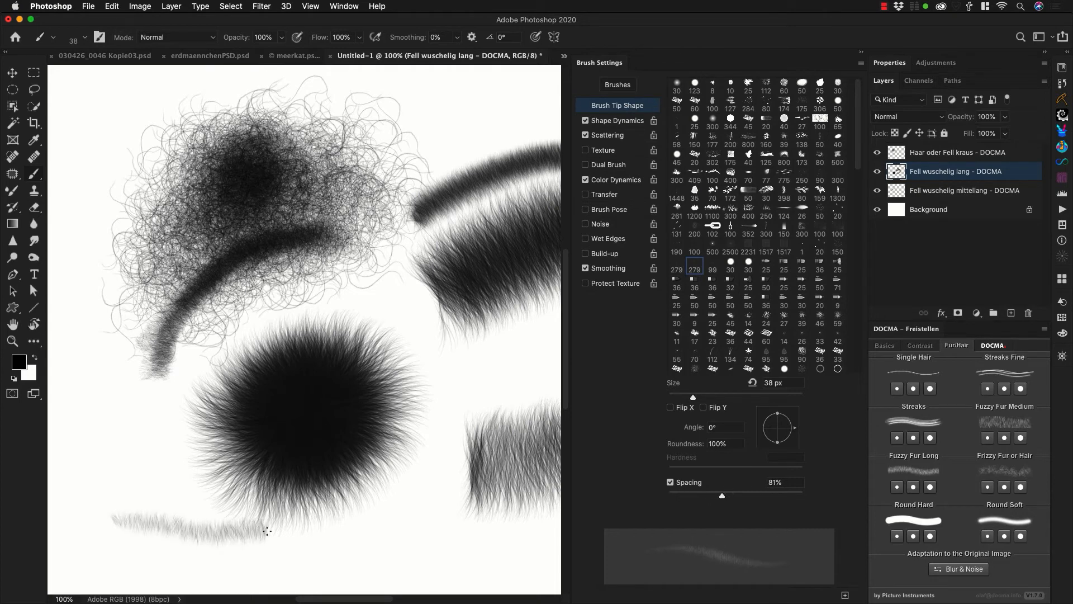
mouse_move(122, 519)
left_mouse_down()
mouse_move(149, 524)
mouse_move(112, 530)
mouse_move(407, 544)
left_mouse_up()
Compare brush spacings of 26%, close to the minimum and much wider by painting a fur patch with each around the fur ball
left_click_drag(722, 496, 686, 497)
left_click_drag(65, 433, 180, 431)
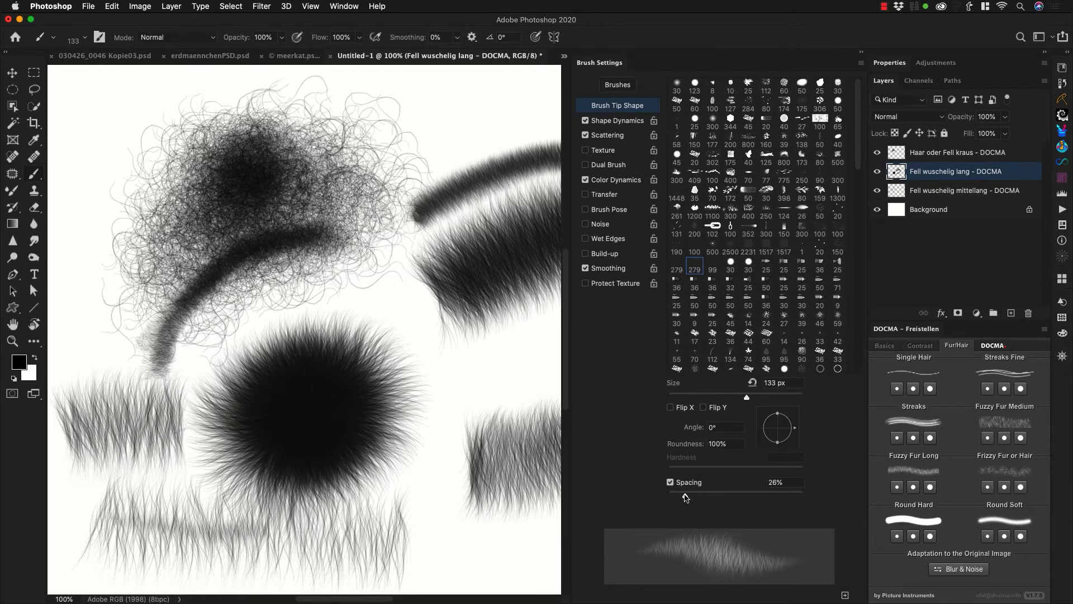
left_click_drag(685, 496, 674, 496)
mouse_move(413, 517)
left_mouse_down()
mouse_move(506, 519)
mouse_move(438, 520)
mouse_move(378, 549)
left_mouse_up()
left_click_drag(676, 497, 756, 497)
mouse_move(483, 356)
left_mouse_down()
mouse_move(416, 455)
mouse_move(493, 365)
mouse_move(424, 450)
mouse_move(527, 362)
mouse_move(446, 426)
mouse_move(499, 371)
mouse_move(421, 462)
left_mouse_up()
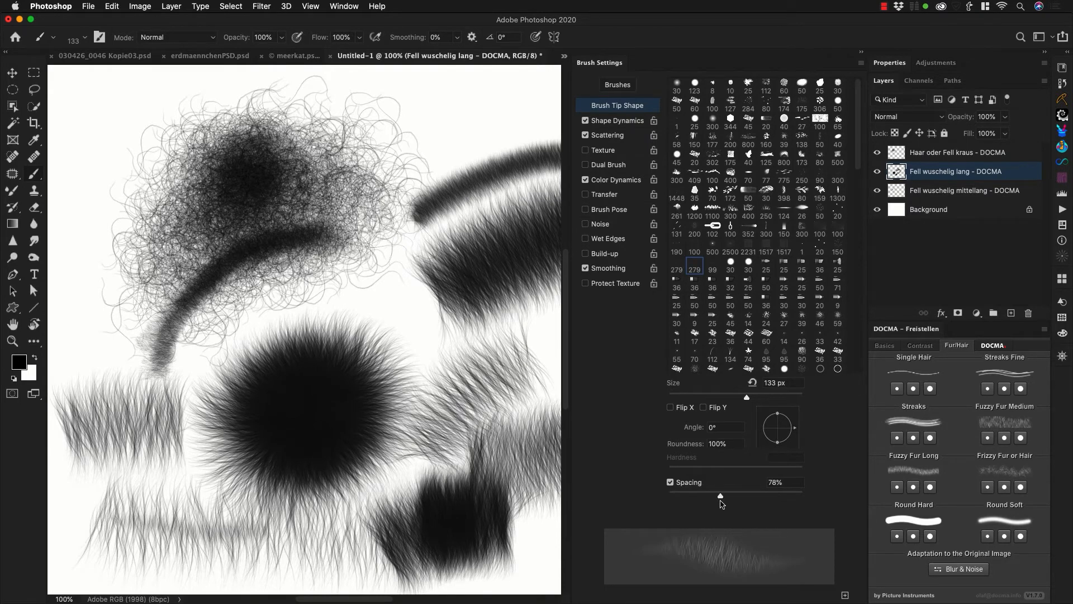
Review the brush's shape dynamics and scattering, and paint comparison fur patches with the Color Dynamics brightness jitter at 61% and 0%
left_click(621, 122)
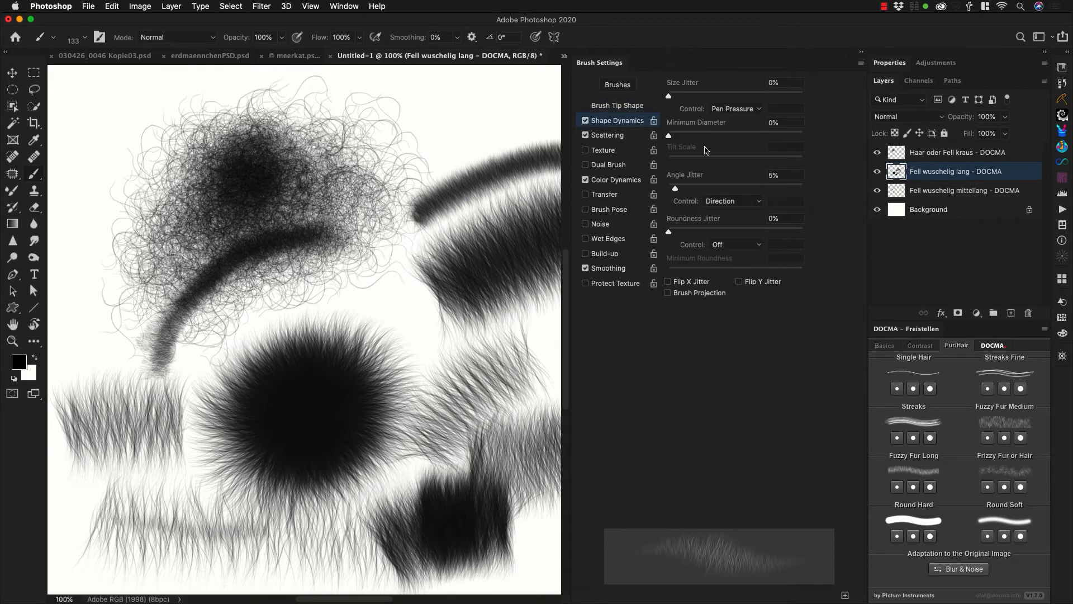
left_click(621, 137)
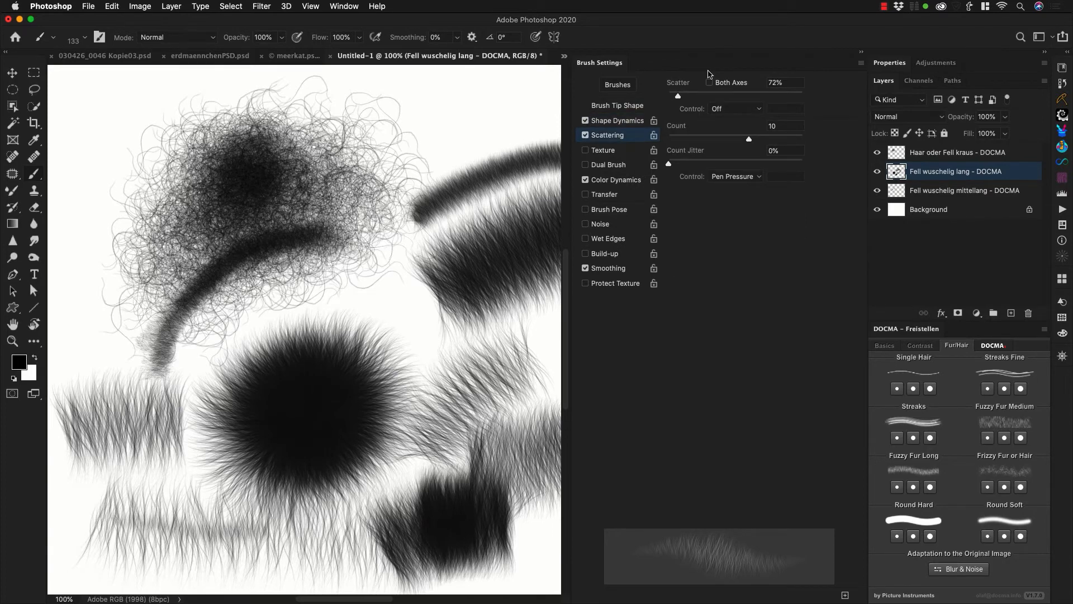
left_click(628, 185)
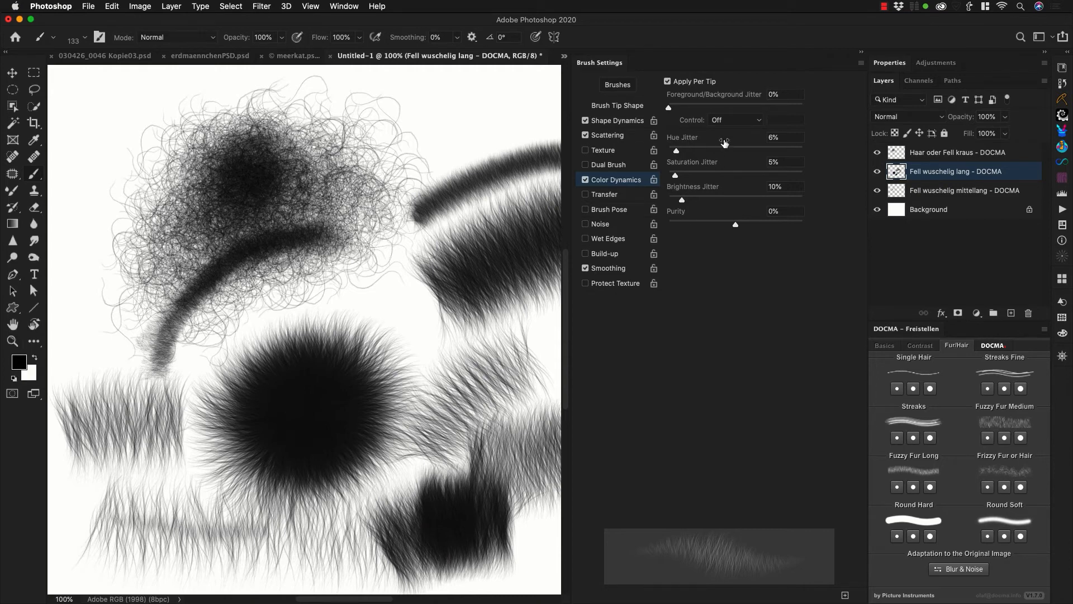
left_click_drag(681, 199, 749, 198)
mouse_move(453, 110)
left_mouse_down()
mouse_move(413, 142)
mouse_move(508, 100)
mouse_move(511, 110)
mouse_move(370, 213)
mouse_move(501, 111)
mouse_move(410, 166)
mouse_move(486, 119)
mouse_move(431, 145)
mouse_move(408, 194)
mouse_move(442, 160)
mouse_move(390, 228)
mouse_move(460, 141)
mouse_move(392, 265)
mouse_move(486, 146)
mouse_move(451, 179)
mouse_move(411, 258)
mouse_move(439, 201)
mouse_move(421, 317)
left_mouse_up()
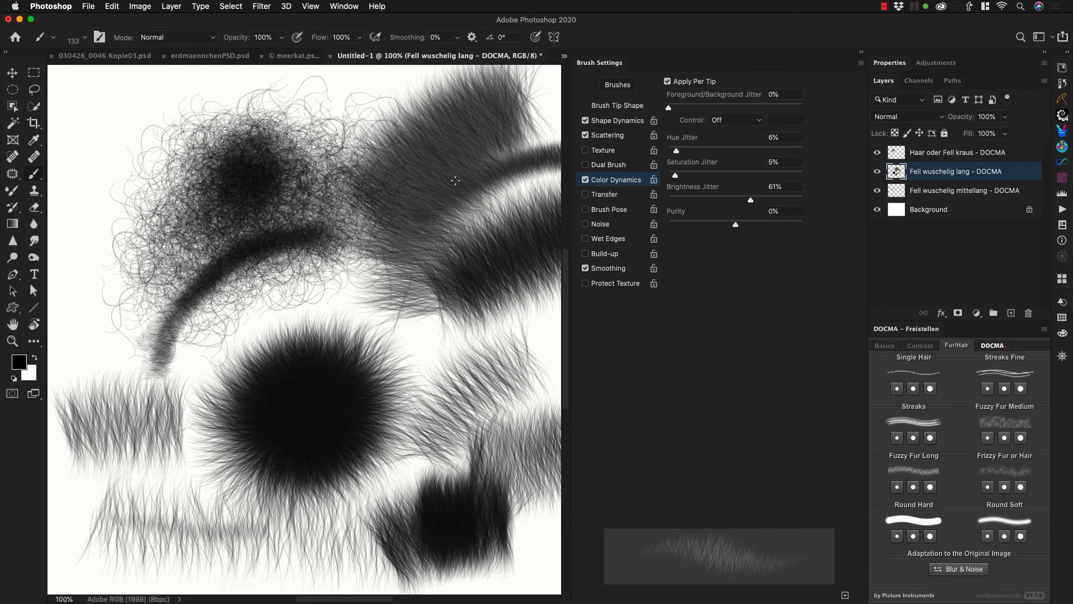
left_click_drag(750, 200, 664, 208)
mouse_move(143, 233)
left_mouse_down()
mouse_move(129, 162)
mouse_move(95, 234)
mouse_move(129, 168)
mouse_move(112, 145)
mouse_move(140, 207)
mouse_move(111, 259)
left_mouse_up()
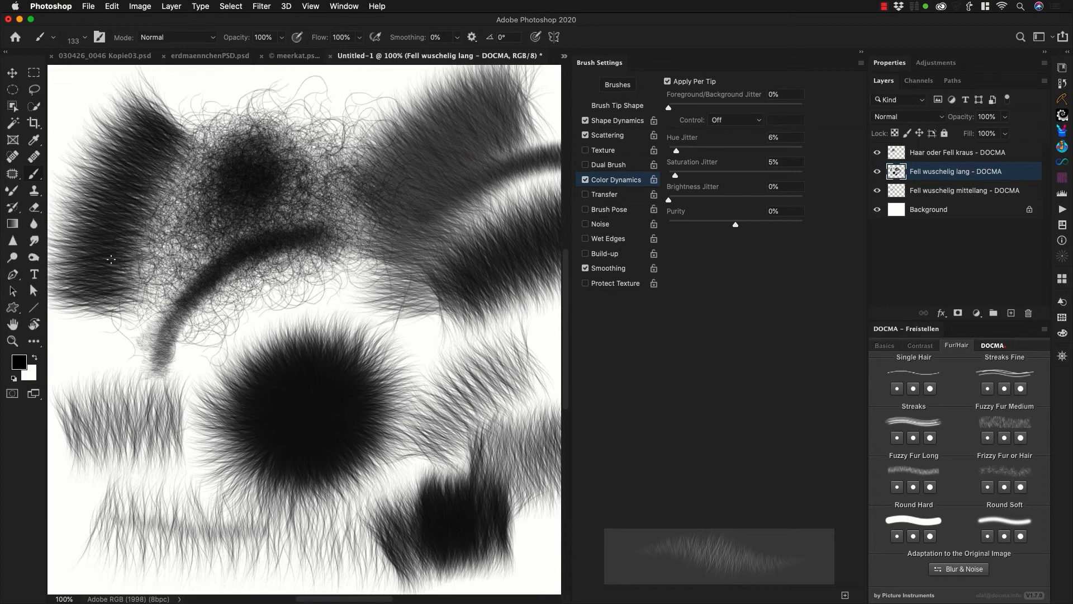
Open the Fotolia monkey photo document, show only its Hintergrund layer, and duplicate the image as "test"
left_click(144, 58)
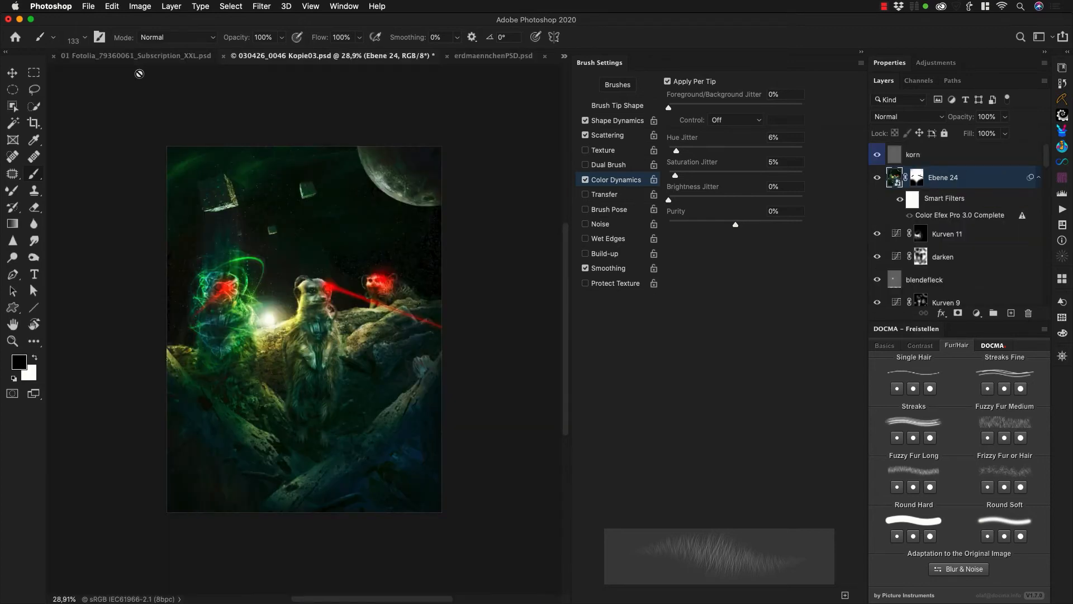
left_click(167, 56)
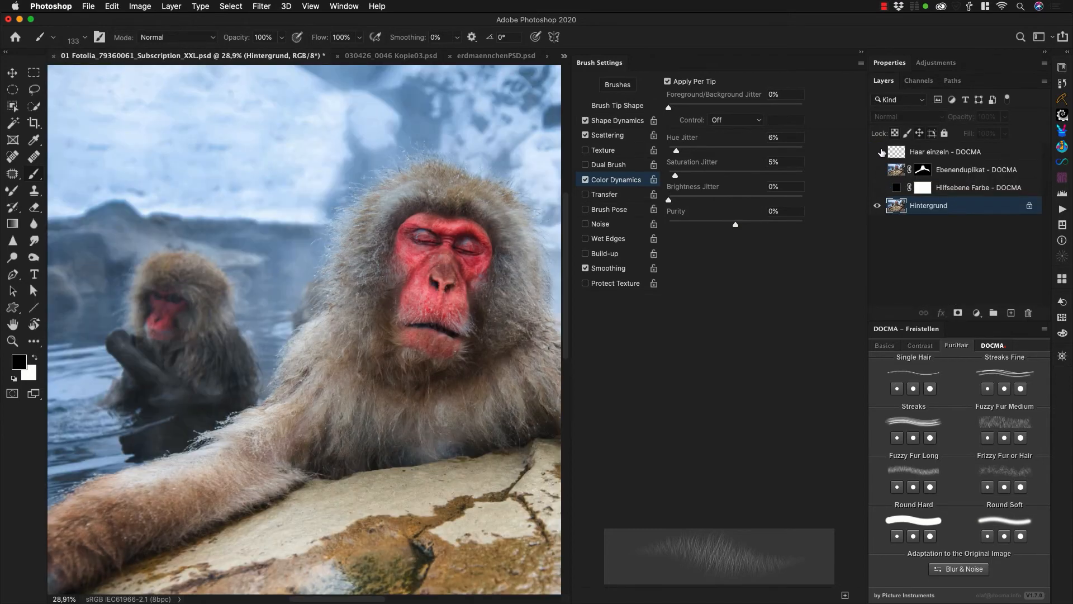
left_click(877, 205, "alt")
key("alt+super+d")
type("test")
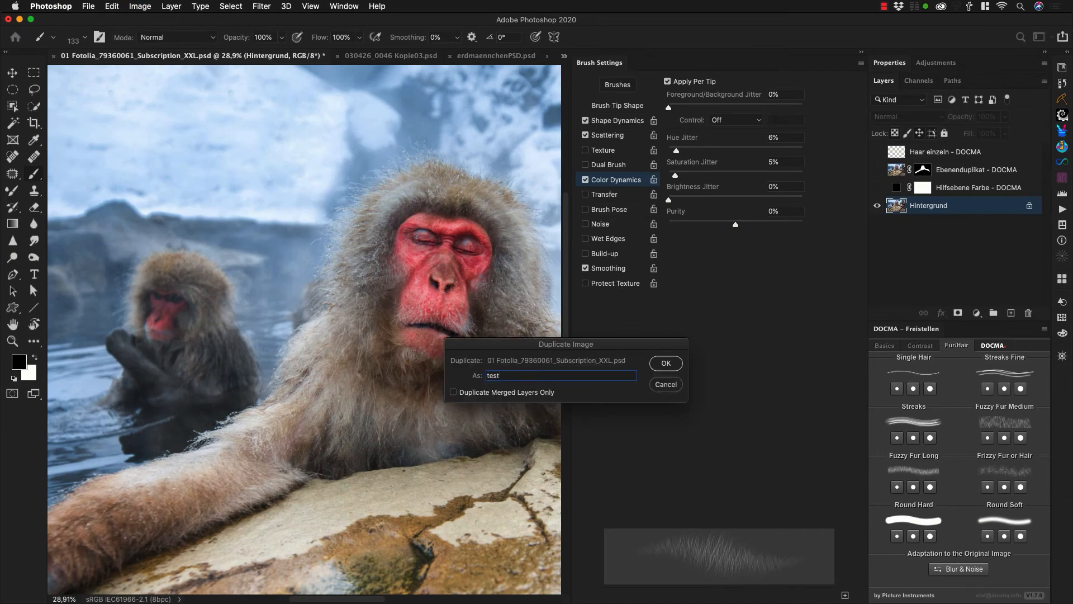
key("Return")
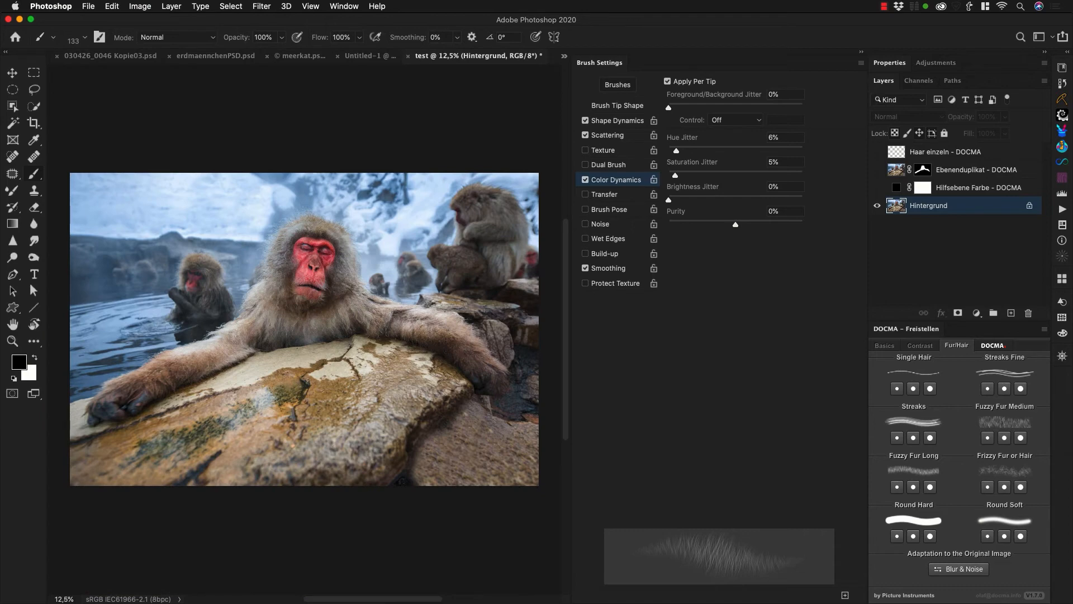
Delete the three hidden layers above the background in the test document
left_click(975, 159)
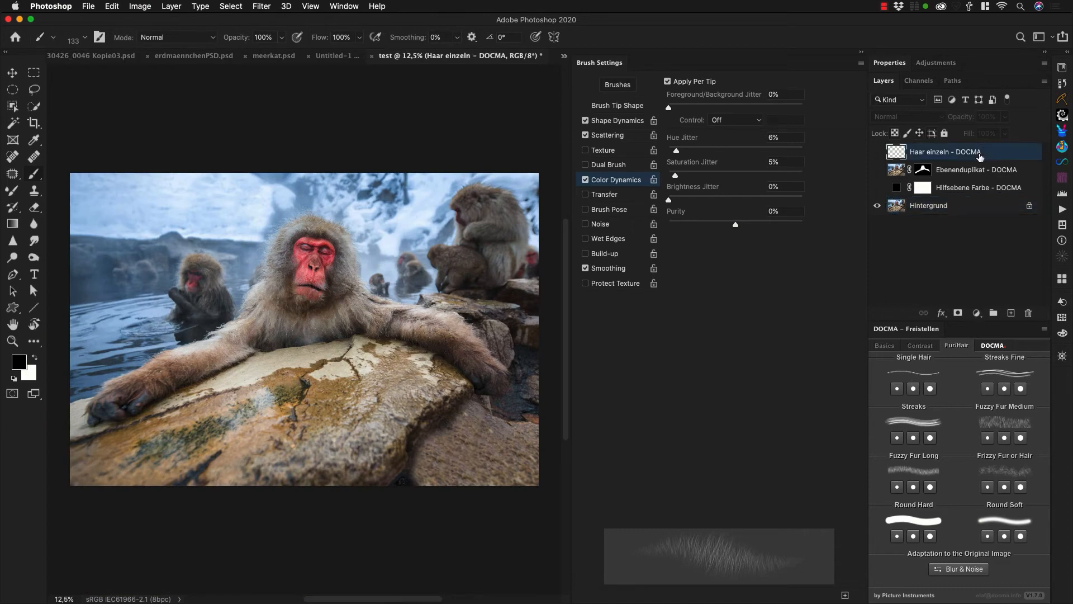
left_click(974, 188, "shift")
key("Delete")
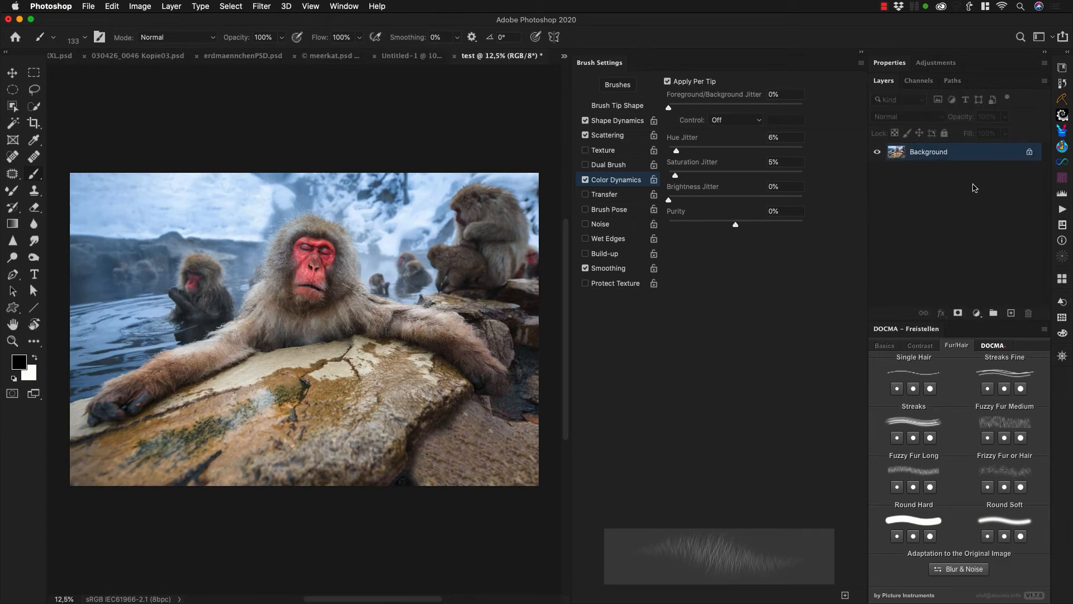
Create a duplicate layer over a dark green contrast layer and run the 1-Click Background Removal on the monkey photo
left_click(969, 374)
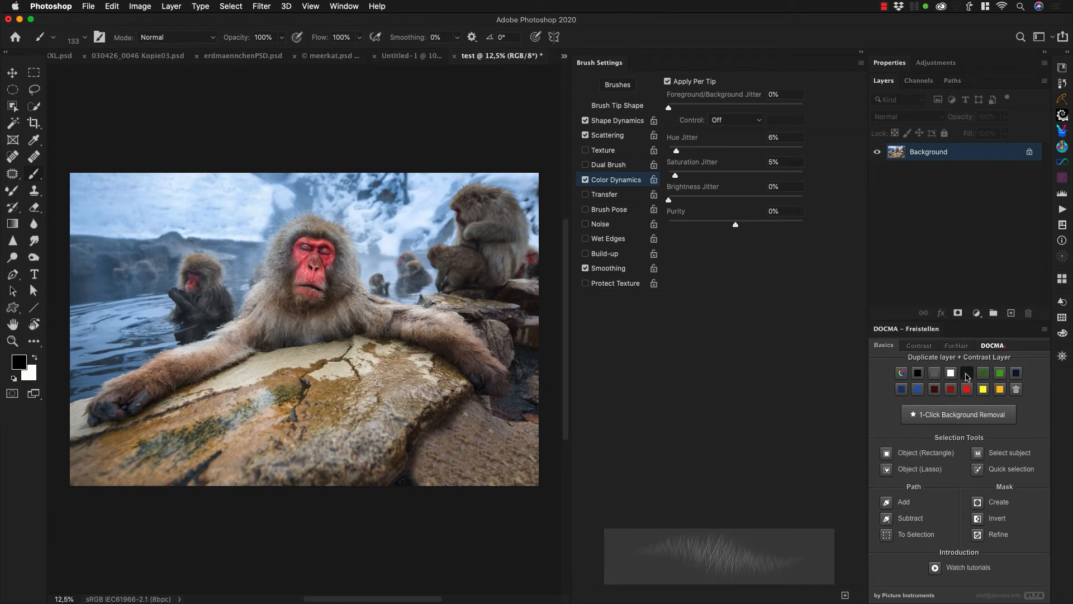
left_click(965, 415)
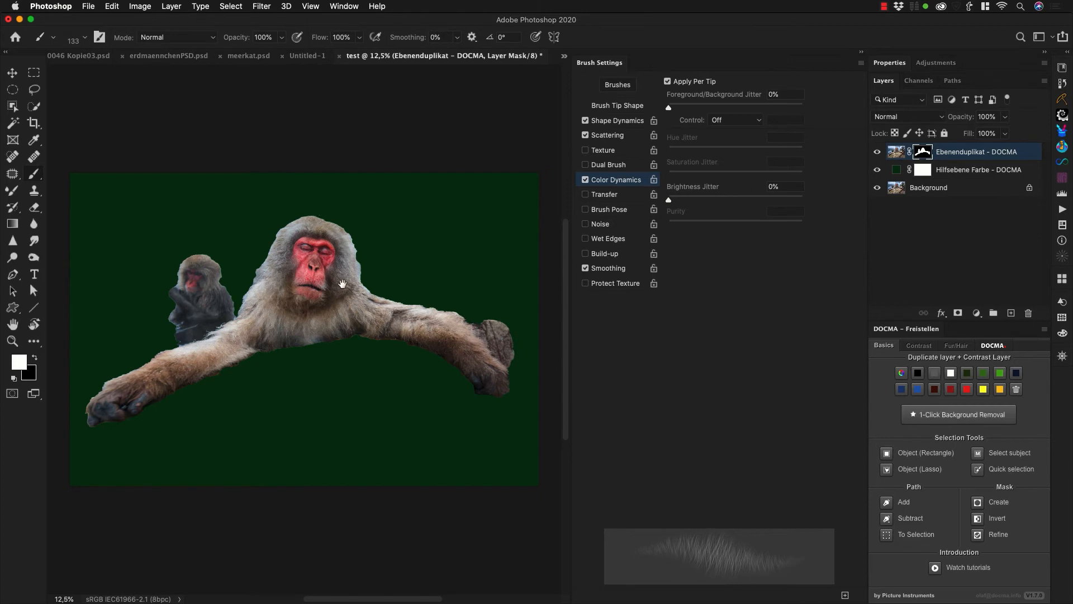
Mask out the small monkey behind the main monkey's arm, painting black with the largest Round Hard brush preset reduced to about 165 px
left_click_drag(313, 254, 336, 256)
left_click_drag(229, 352, 427, 345)
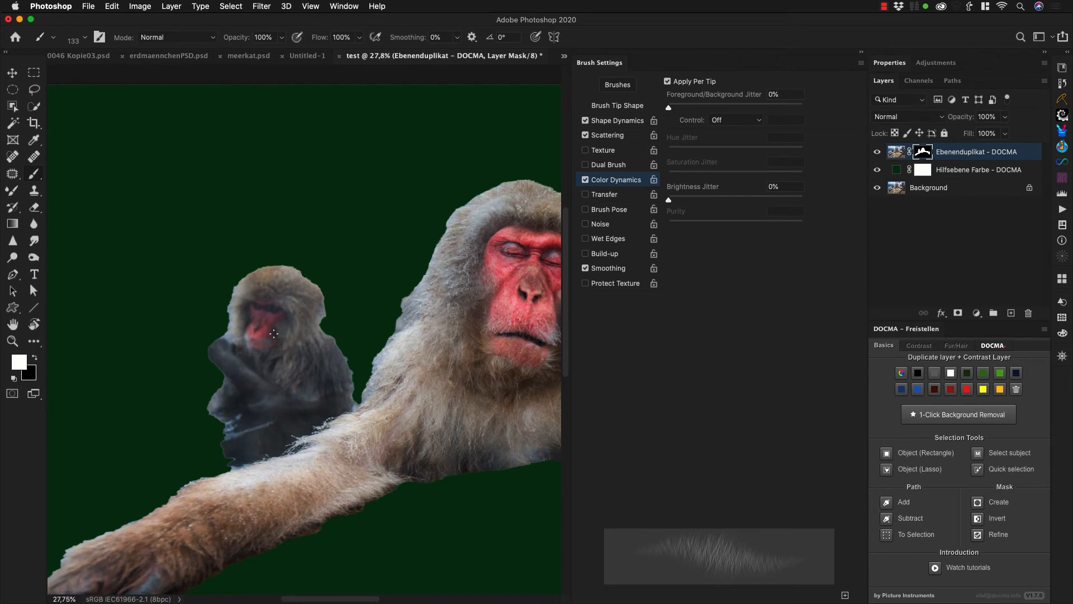
key("x")
left_click(957, 346)
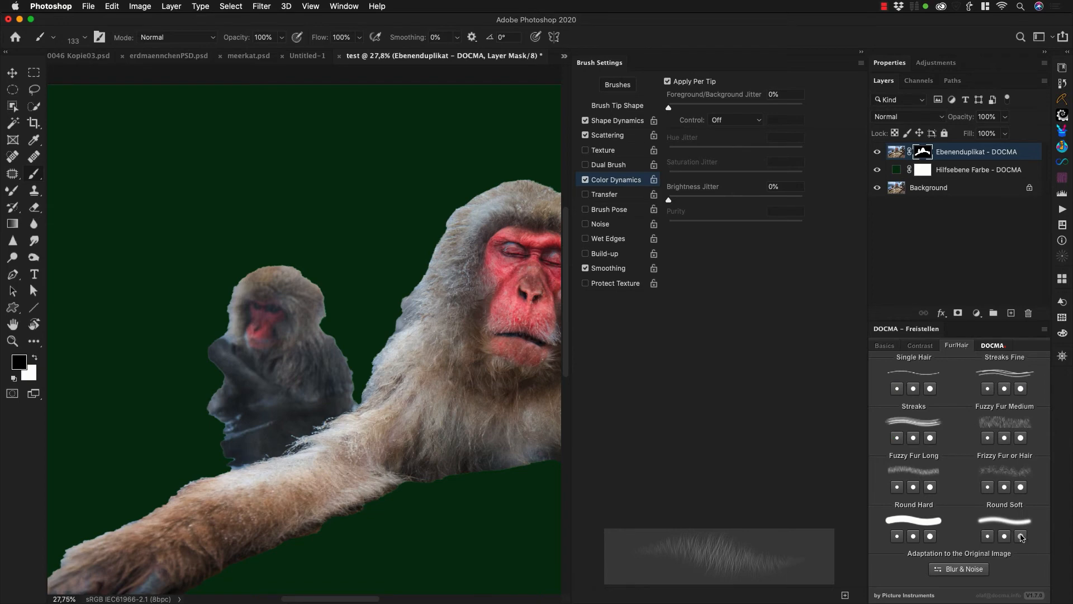
left_click(931, 537)
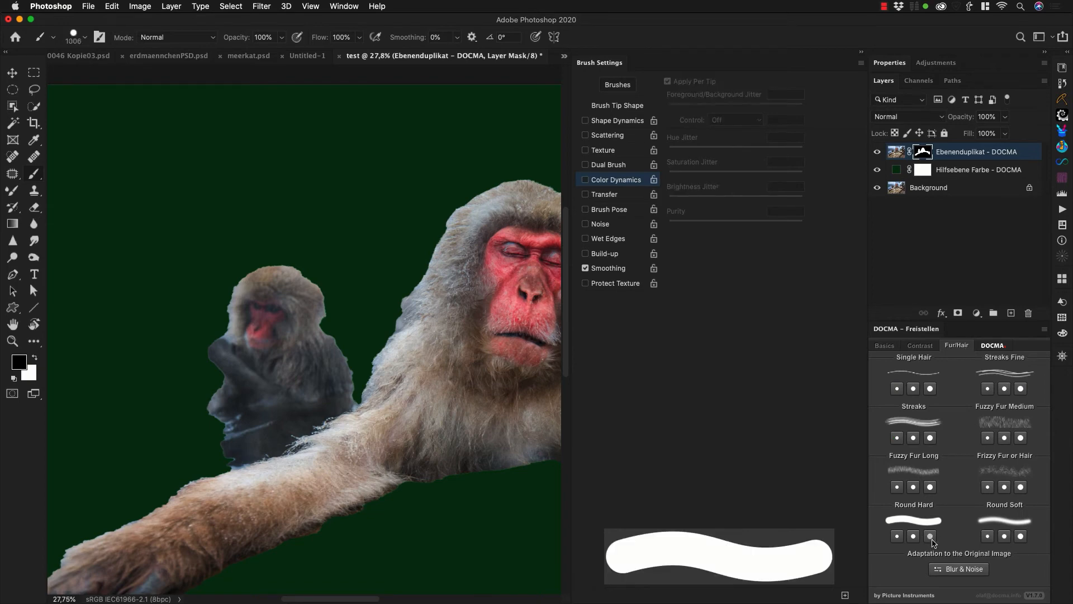
mouse_move(282, 286)
left_mouse_down()
mouse_move(263, 286)
mouse_move(291, 273)
mouse_move(271, 269)
mouse_move(280, 326)
mouse_move(320, 341)
mouse_move(289, 383)
mouse_move(315, 369)
mouse_move(313, 380)
left_mouse_up()
mouse_move(335, 386)
left_mouse_down()
mouse_move(272, 449)
mouse_move(228, 459)
mouse_move(293, 415)
mouse_move(259, 409)
mouse_move(238, 423)
mouse_move(266, 371)
left_mouse_up()
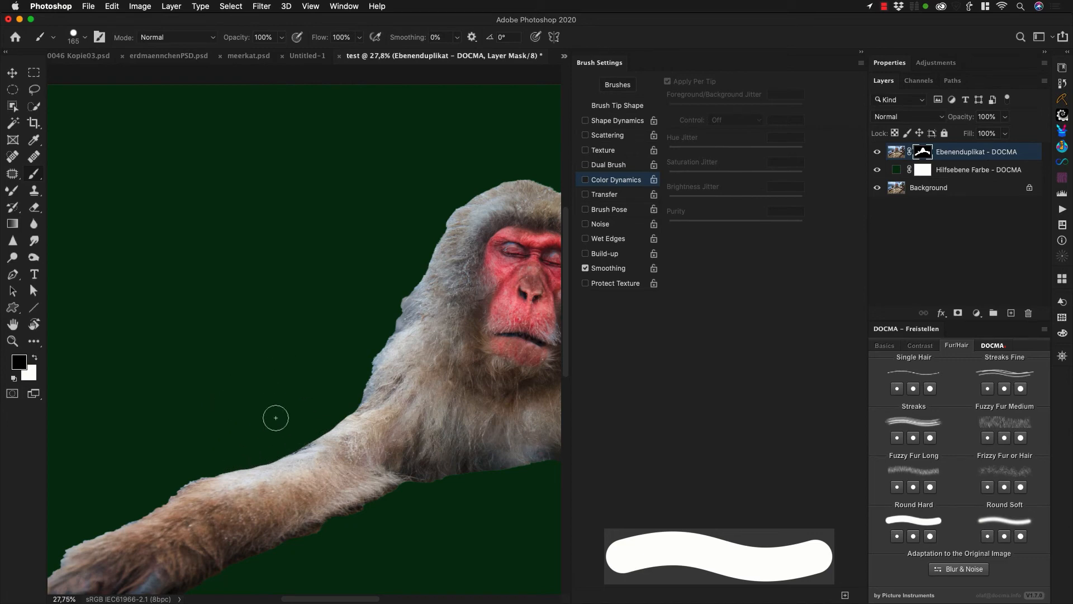
left_click_drag(414, 356, 327, 402)
mouse_move(309, 314)
left_mouse_down()
mouse_move(297, 361)
mouse_move(273, 389)
mouse_move(350, 249)
mouse_move(328, 271)
left_mouse_up()
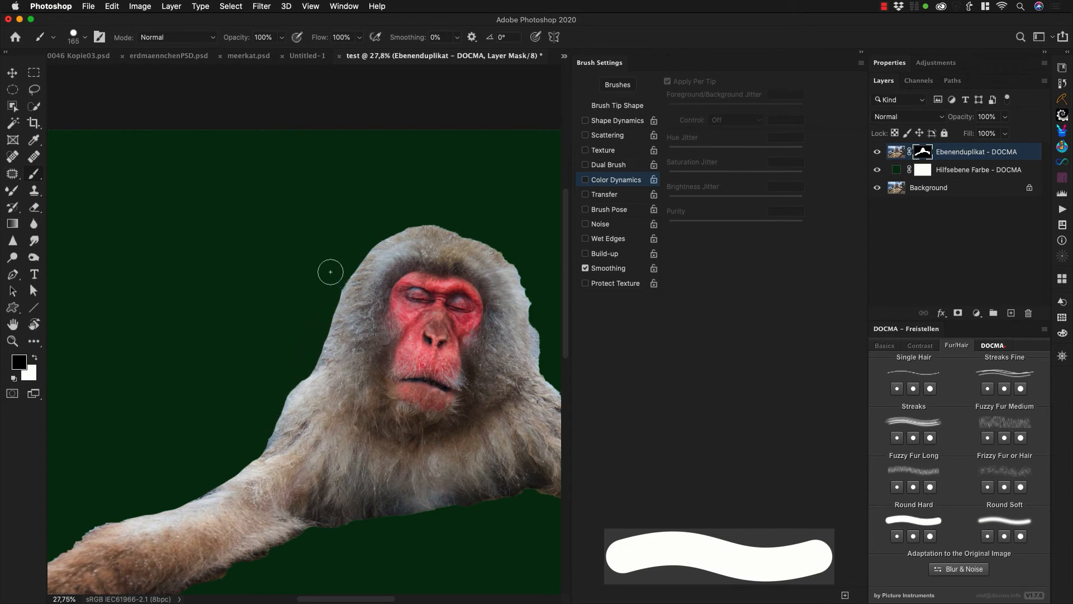
left_click_drag(455, 379, 296, 376)
left_click_drag(346, 236, 384, 347)
left_click_drag(377, 436, 417, 426)
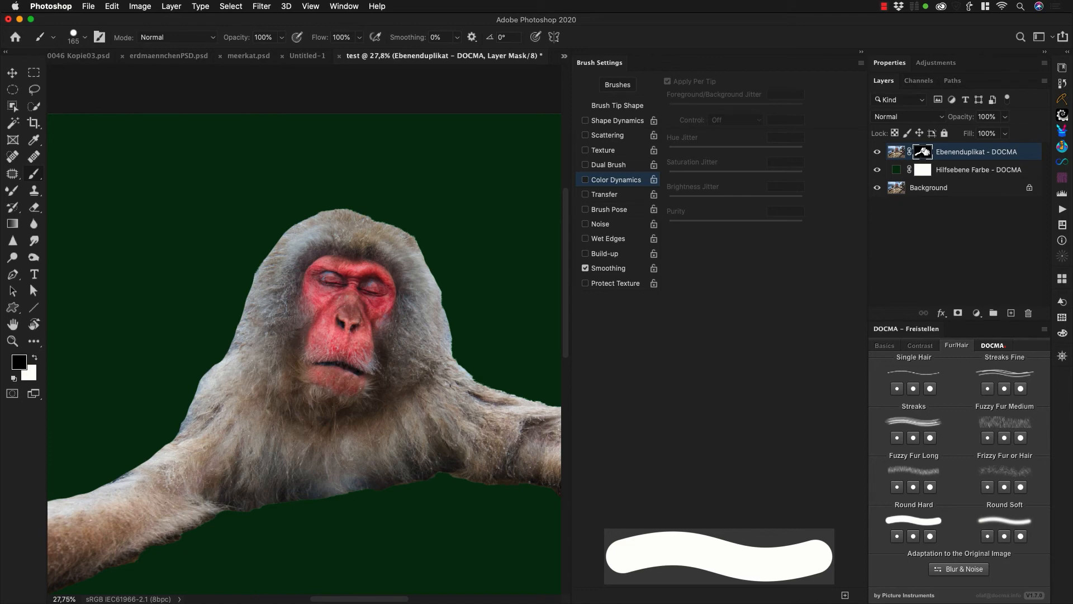
Choose the medium Fuzzy Fur Long brush and make white the foreground colour for painting on the mask
left_click(913, 487)
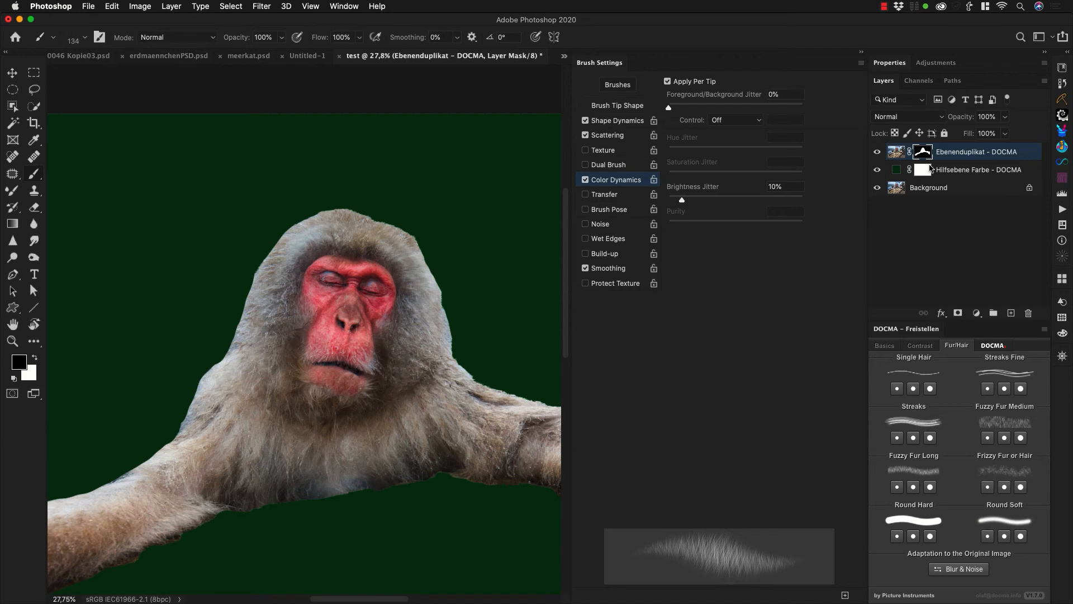
key("x")
Try a fur fringe along the crown and left edge of the monkey's head at 229 px, inspect it up close, and undo it
mouse_move(302, 230)
left_mouse_down()
mouse_move(272, 251)
mouse_move(308, 223)
mouse_move(270, 256)
mouse_move(292, 235)
mouse_move(251, 300)
mouse_move(325, 223)
mouse_move(314, 221)
mouse_move(378, 228)
left_mouse_up()
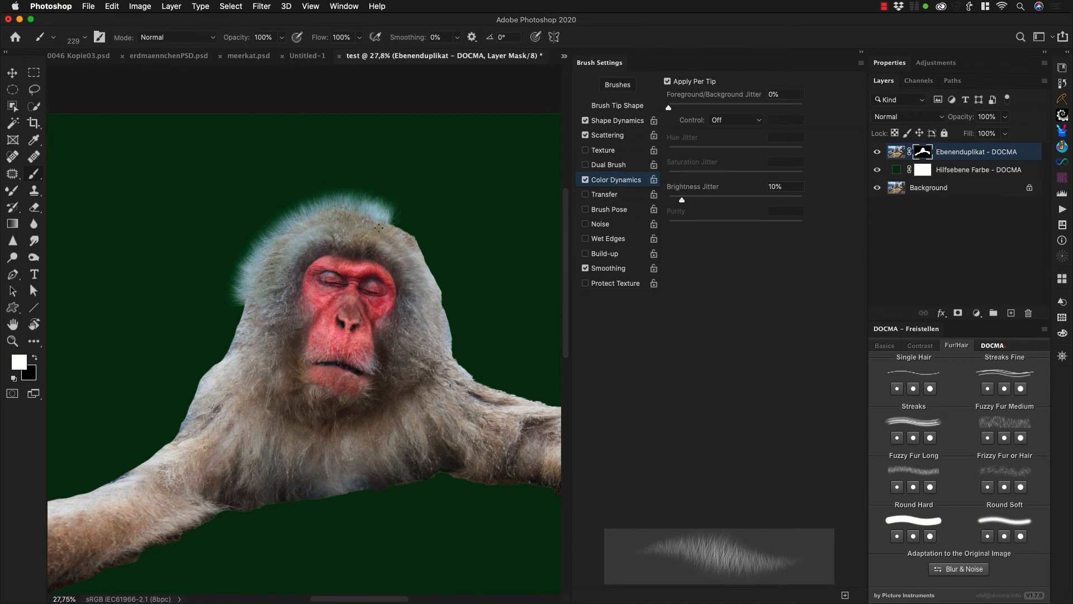
mouse_move(272, 245)
left_mouse_down()
mouse_move(226, 327)
mouse_move(229, 304)
mouse_move(227, 356)
left_mouse_up()
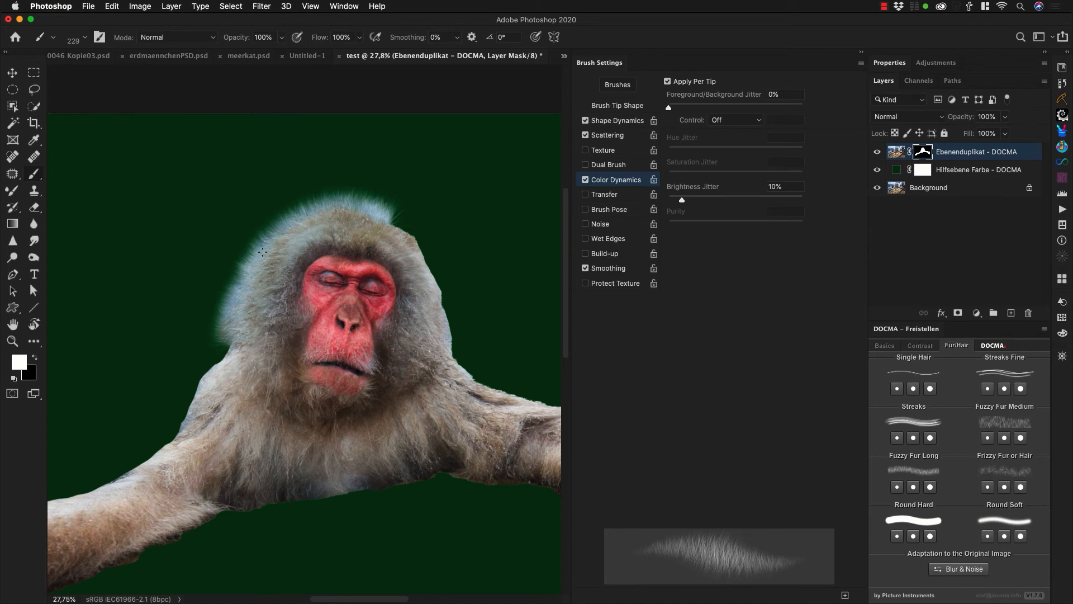
left_click_drag(243, 259, 297, 270)
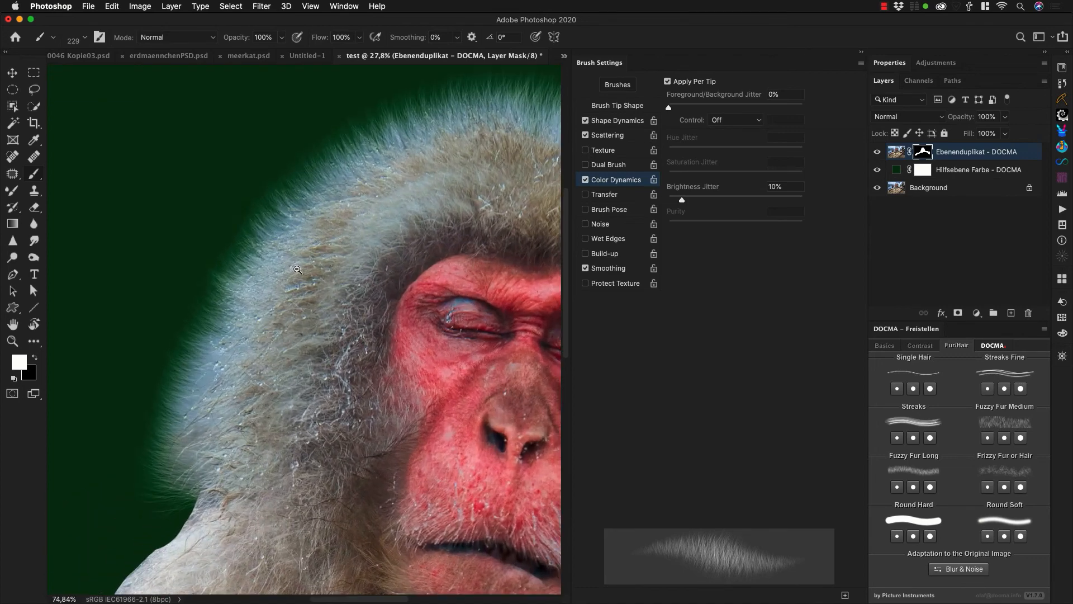
left_click_drag(370, 291, 299, 321)
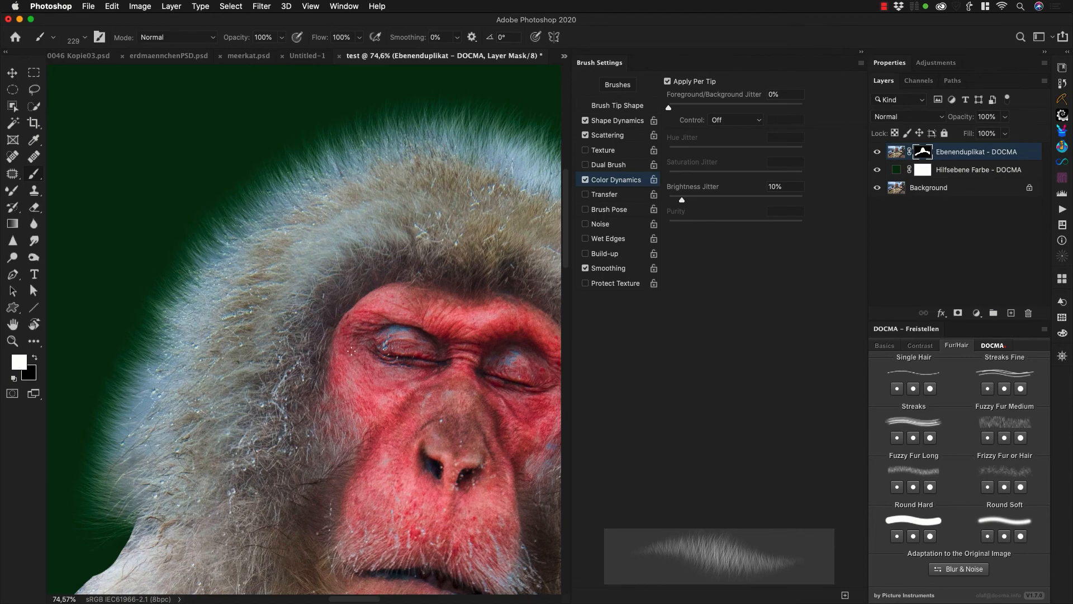
left_click_drag(348, 356, 317, 357)
left_click_drag(378, 392, 326, 357)
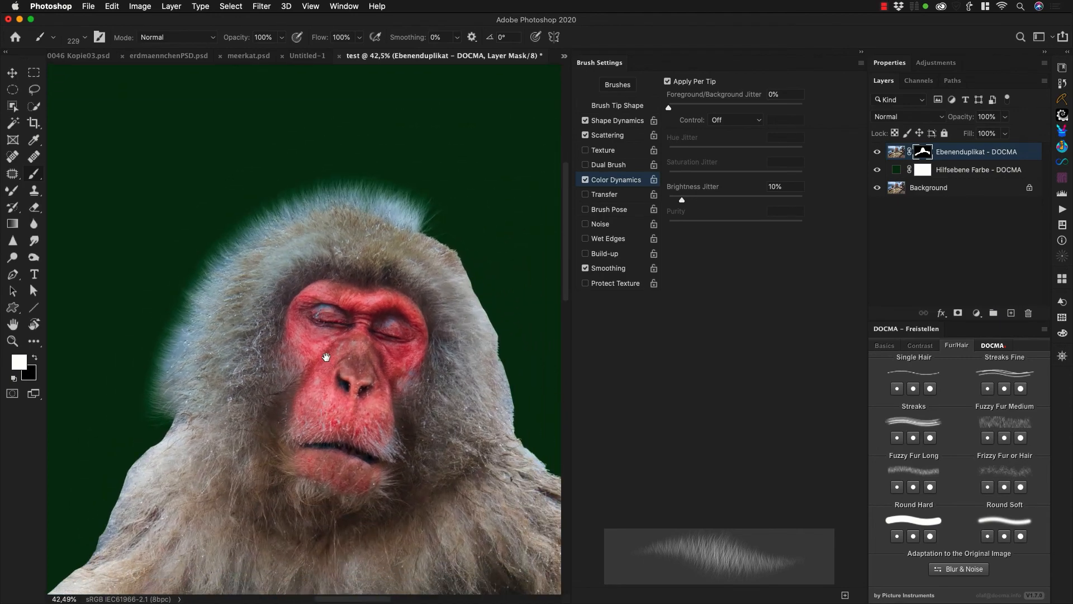
key("super+z")
key("super+z")
key("super+z")
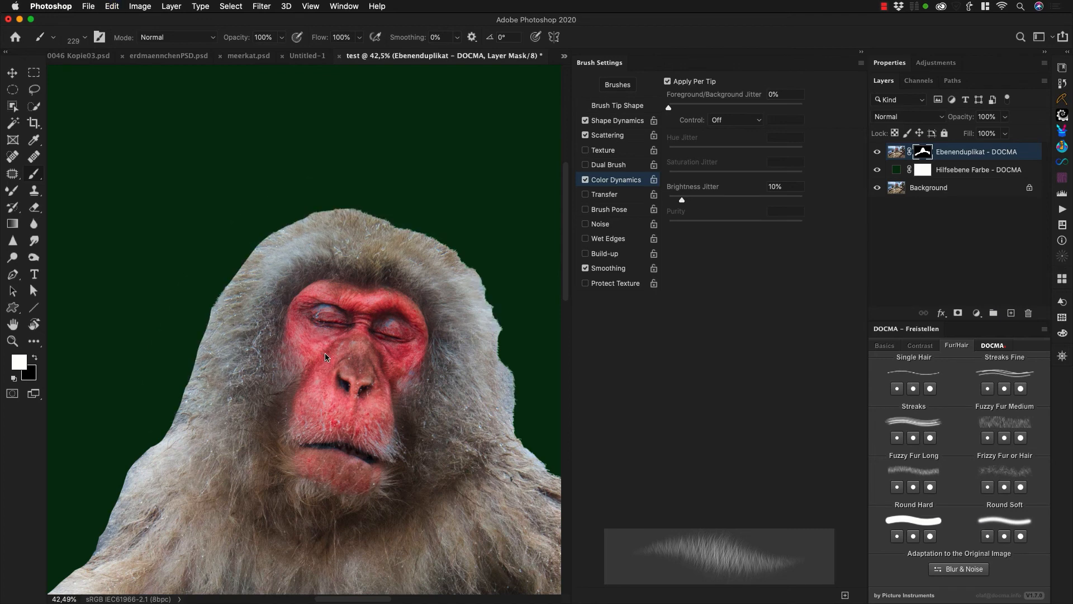
Try longer fur tufts on the upper-left edge of the head at brush sizes of 611 and 465 px, and undo them
left_click_drag(326, 353, 360, 328)
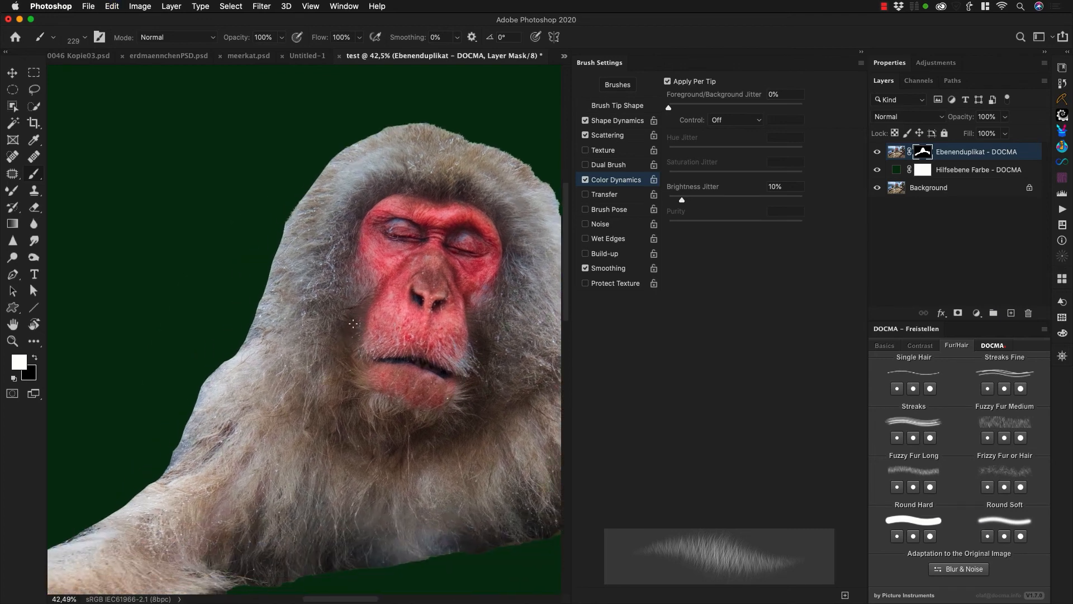
left_click_drag(309, 256, 354, 256)
mouse_move(333, 198)
left_mouse_down()
mouse_move(324, 196)
mouse_move(351, 173)
mouse_move(306, 189)
left_mouse_up()
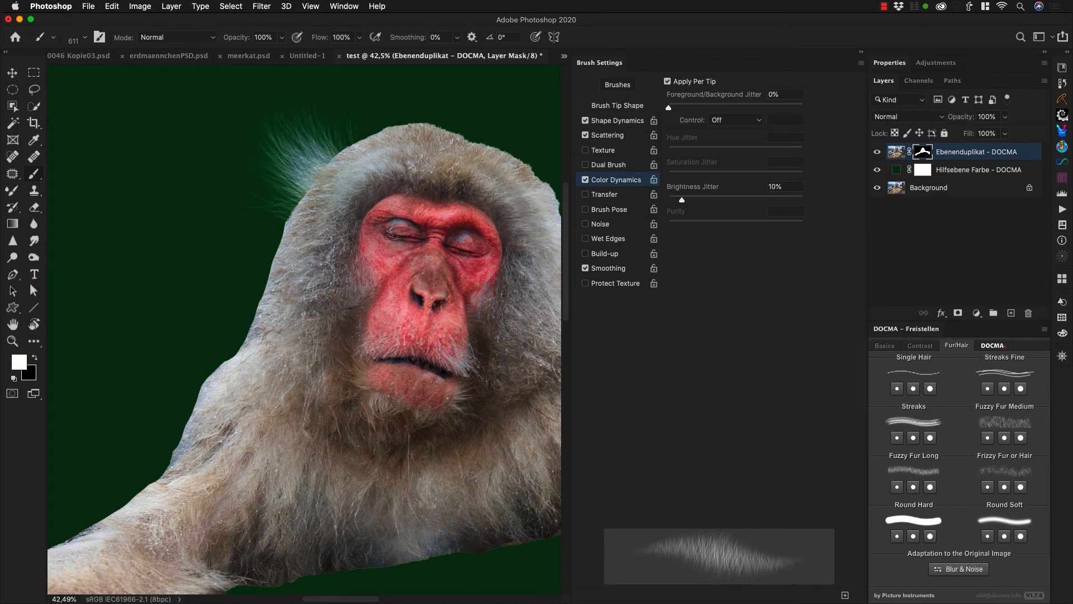
mouse_move(342, 221)
left_mouse_down()
mouse_move(359, 202)
mouse_move(363, 216)
mouse_move(317, 181)
mouse_move(358, 219)
mouse_move(361, 192)
mouse_move(348, 190)
mouse_move(285, 311)
left_mouse_up()
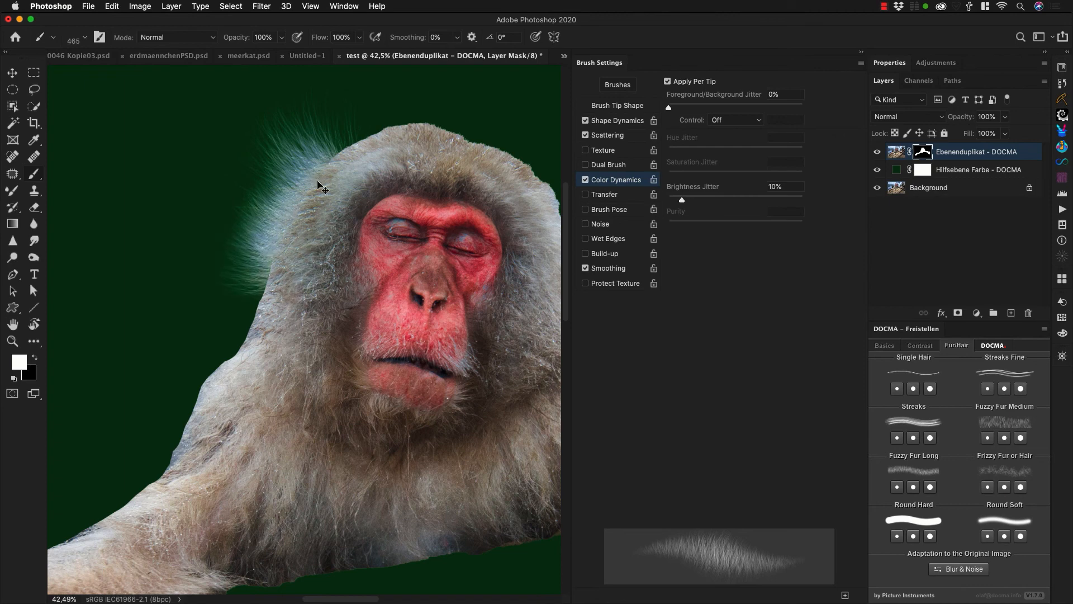
key("super+z")
key("super+z")
key("super+z")
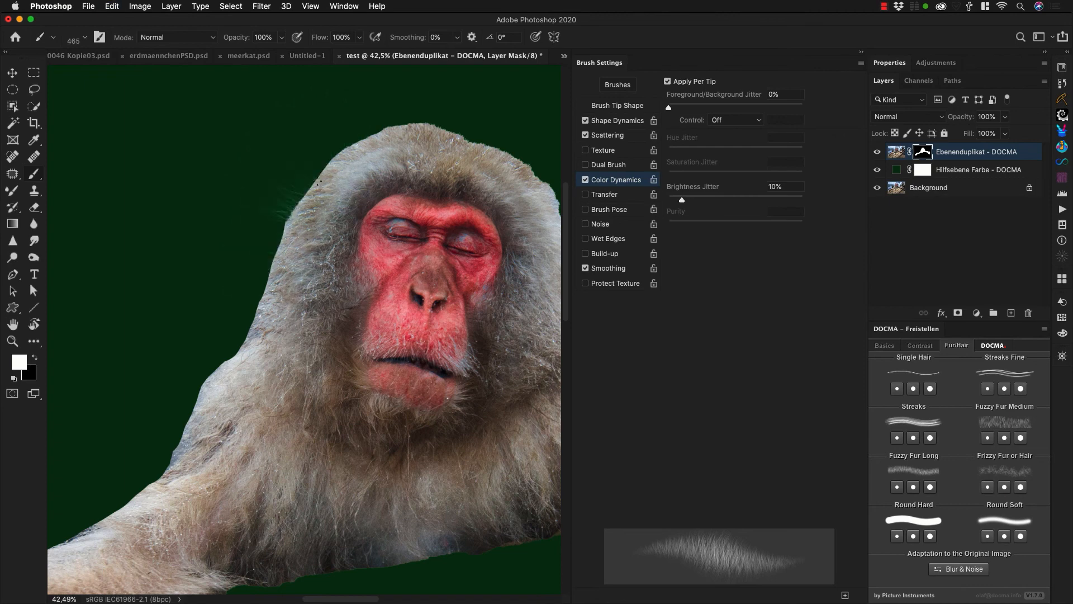
Try fur strokes on the left edge of the head with the brush tip rotated to 30°, and undo them
right_click(312, 201)
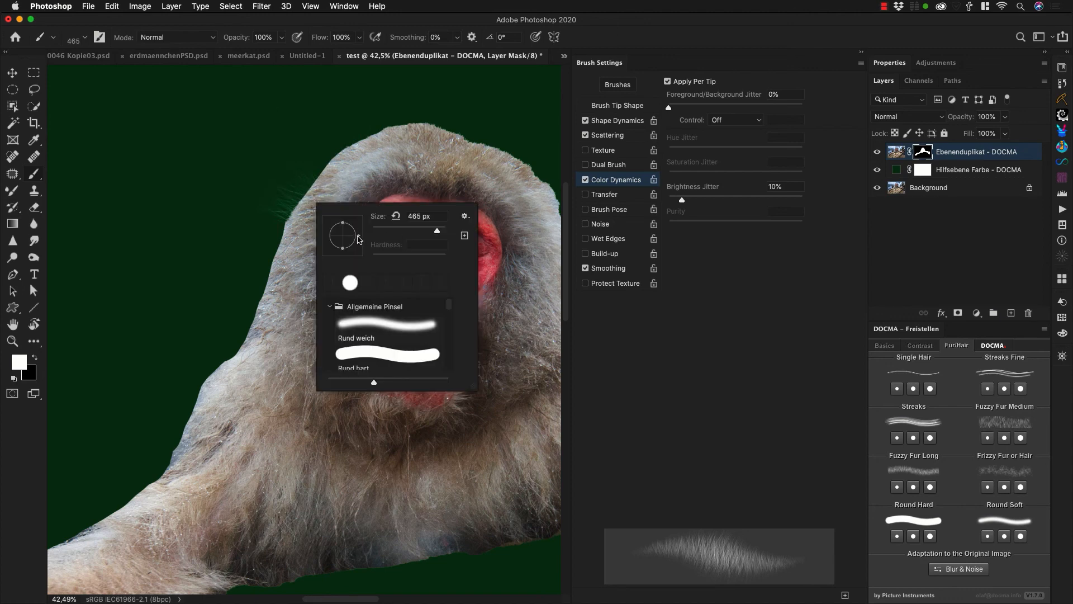
mouse_move(358, 239)
left_mouse_down()
mouse_move(281, 221)
mouse_move(264, 284)
mouse_move(271, 274)
mouse_move(237, 271)
left_mouse_up()
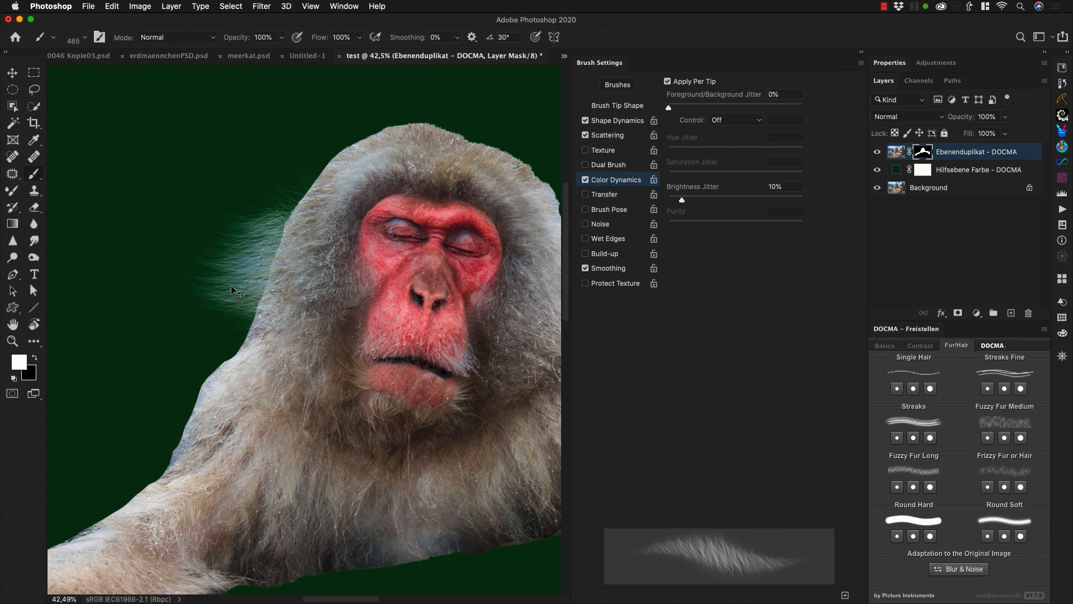
key("super+z")
Rotate the 465 px fur brush to 57° and paint a fur fringe along the left side of the head down to the shoulder
right_click(308, 233)
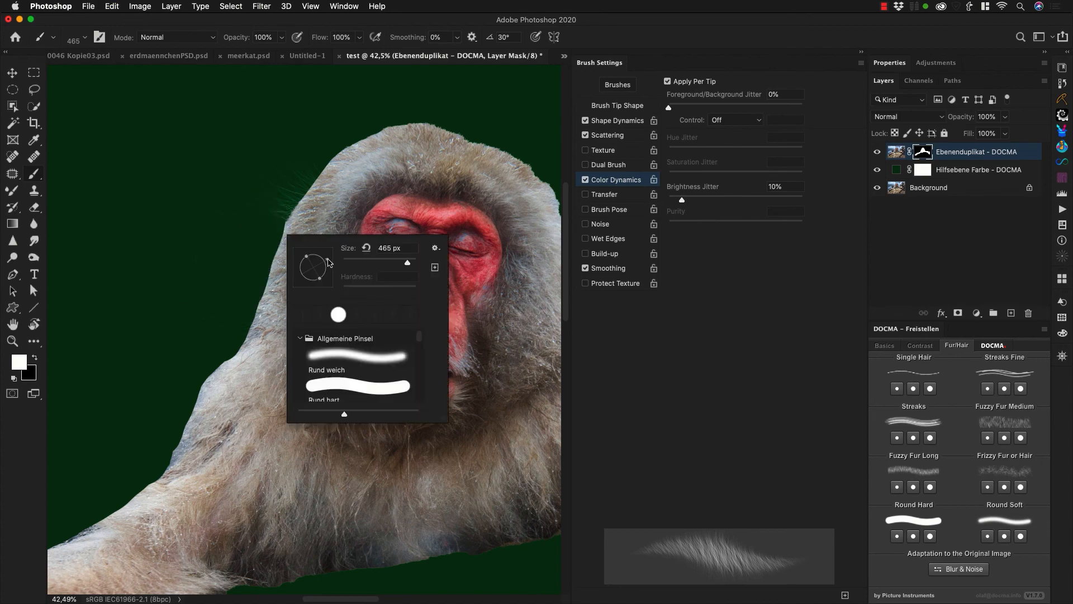
mouse_move(328, 263)
left_mouse_down()
mouse_move(324, 252)
mouse_move(267, 252)
mouse_move(261, 270)
mouse_move(279, 238)
mouse_move(278, 308)
mouse_move(220, 351)
mouse_move(202, 382)
mouse_move(206, 431)
mouse_move(184, 369)
mouse_move(154, 469)
mouse_move(162, 464)
left_mouse_up()
left_click(279, 236)
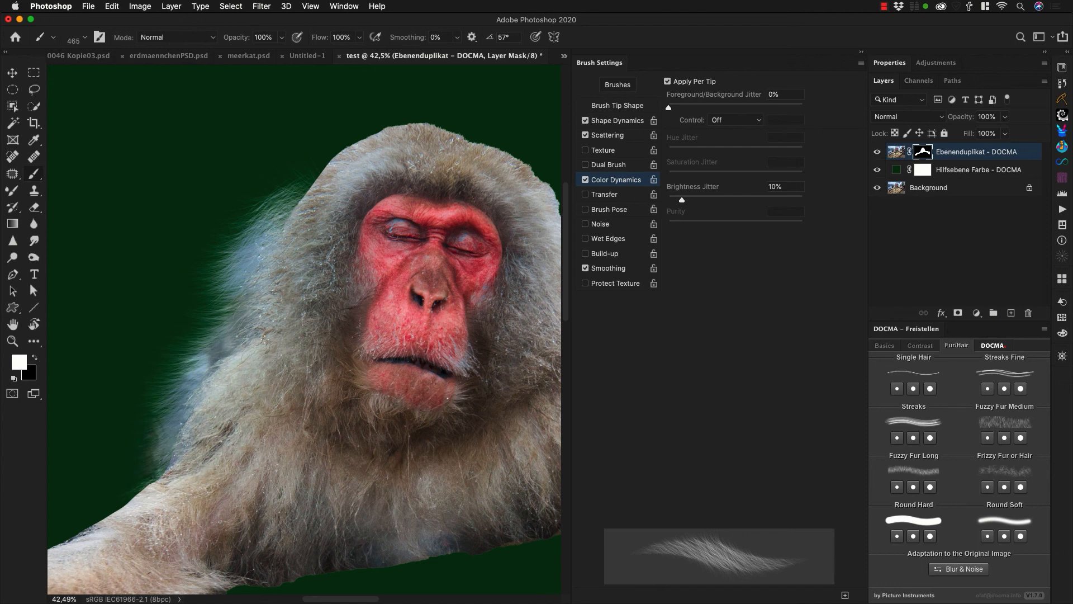
mouse_move(224, 307)
left_mouse_down()
mouse_move(285, 196)
mouse_move(337, 170)
left_mouse_up()
left_click_drag(387, 263, 309, 320)
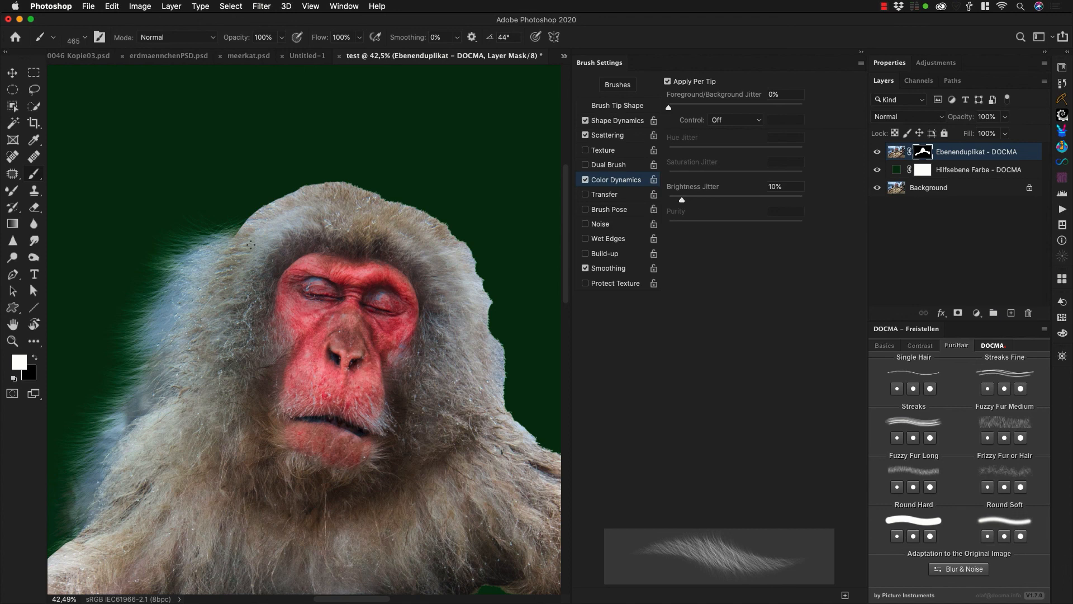
Paint the fur fringe over the crown and down the upper-right side of the head, turning the brush angle from 44° to -1°
mouse_move(227, 244)
left_mouse_down()
mouse_move(229, 232)
mouse_move(270, 224)
mouse_move(263, 184)
mouse_move(280, 171)
mouse_move(257, 185)
mouse_move(321, 212)
mouse_move(358, 167)
mouse_move(296, 165)
mouse_move(336, 162)
mouse_move(329, 223)
mouse_move(385, 214)
mouse_move(366, 216)
mouse_move(396, 223)
mouse_move(417, 204)
mouse_move(408, 241)
mouse_move(435, 225)
left_mouse_up()
scroll(145, 312, "right", 3)
scroll(144, 311, "down", 1)
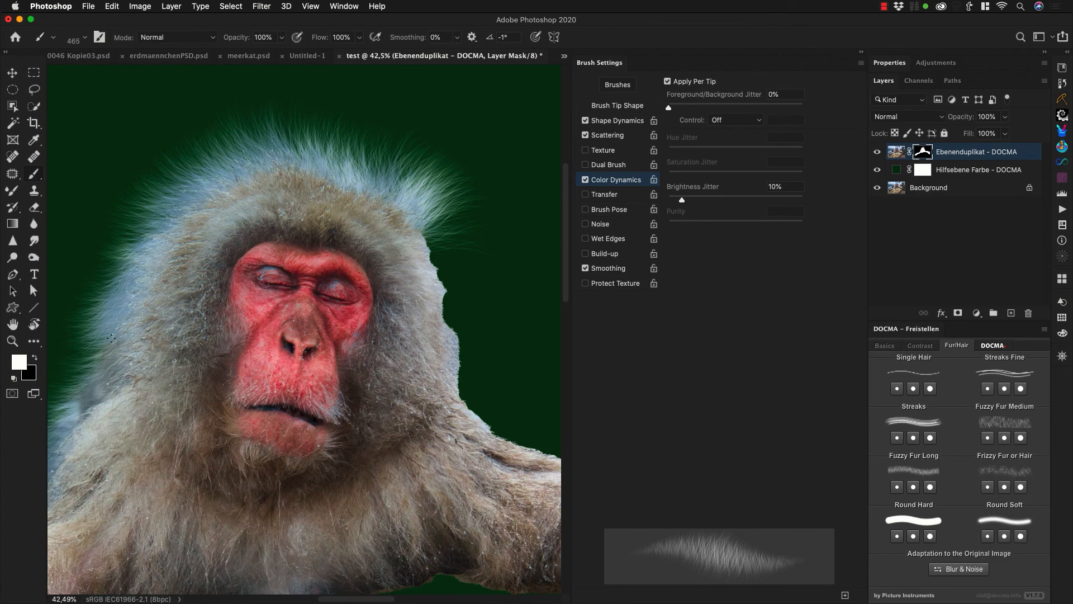
left_click_drag(353, 331, 293, 363)
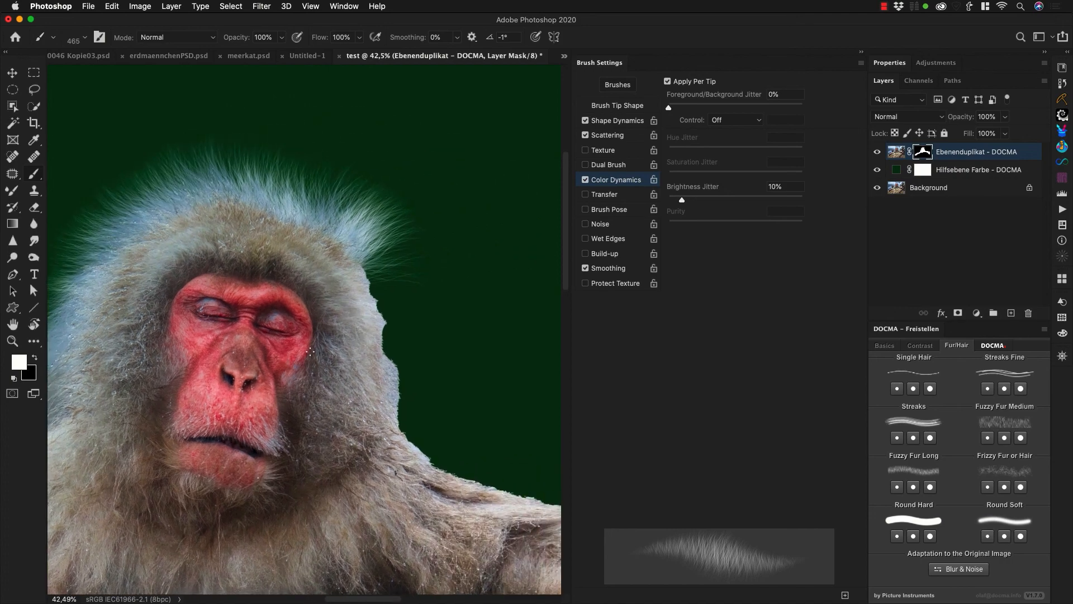
mouse_move(342, 249)
left_mouse_down()
mouse_move(365, 304)
mouse_move(359, 259)
mouse_move(371, 324)
mouse_move(377, 307)
mouse_move(372, 335)
left_mouse_up()
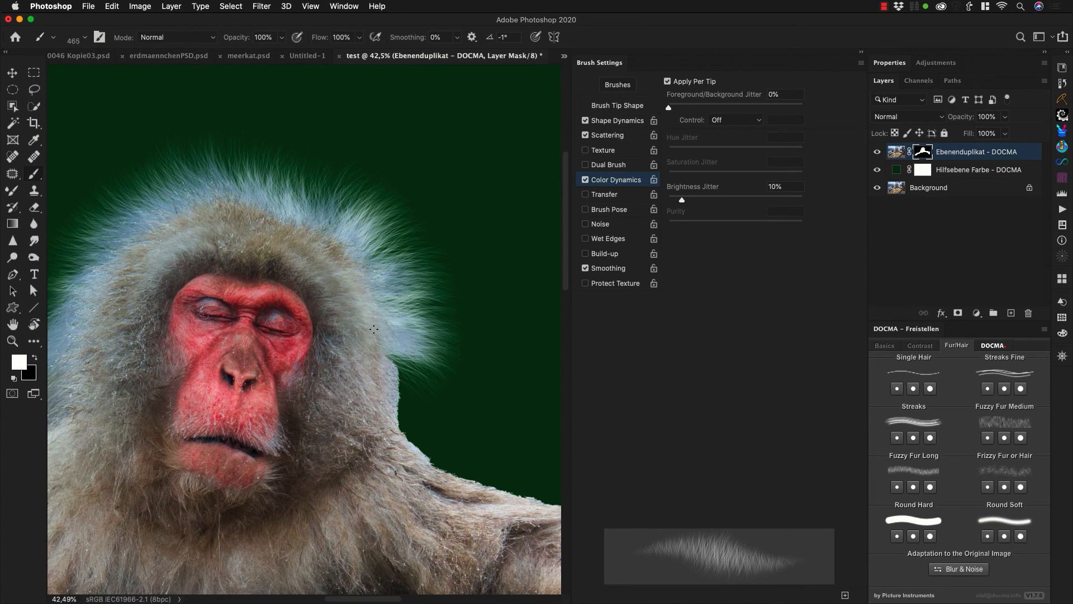
Rotate the brush tip to -54° and extend the fur fringe down the lower-right side of the head to the shoulder
right_click(397, 333)
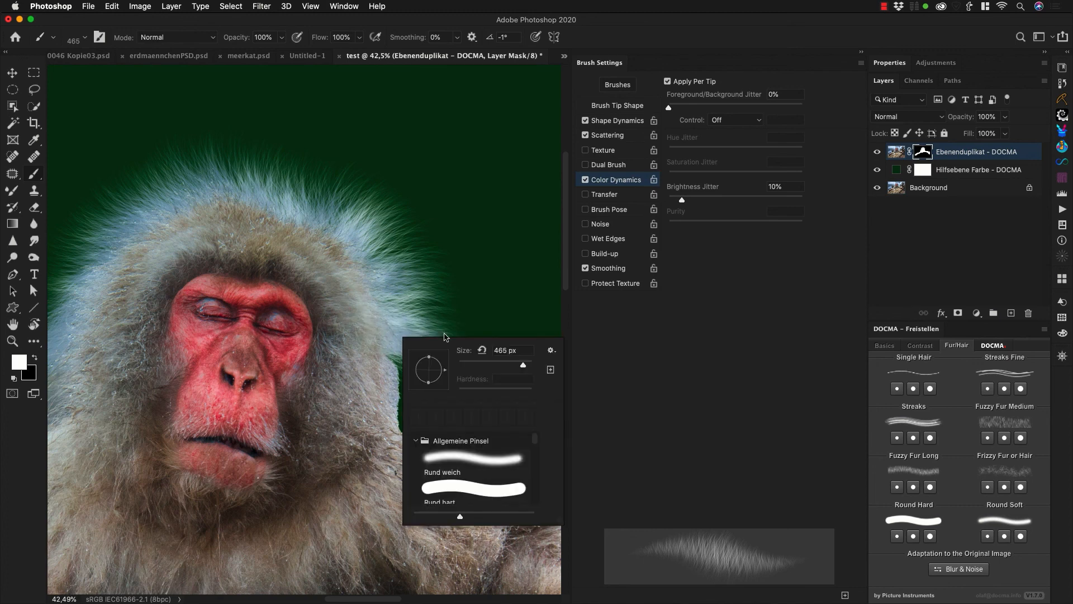
left_click(442, 387)
mouse_move(380, 358)
left_mouse_down()
mouse_move(391, 398)
mouse_move(410, 461)
mouse_move(397, 496)
mouse_move(384, 395)
mouse_move(397, 328)
mouse_move(444, 386)
mouse_move(469, 393)
left_mouse_up()
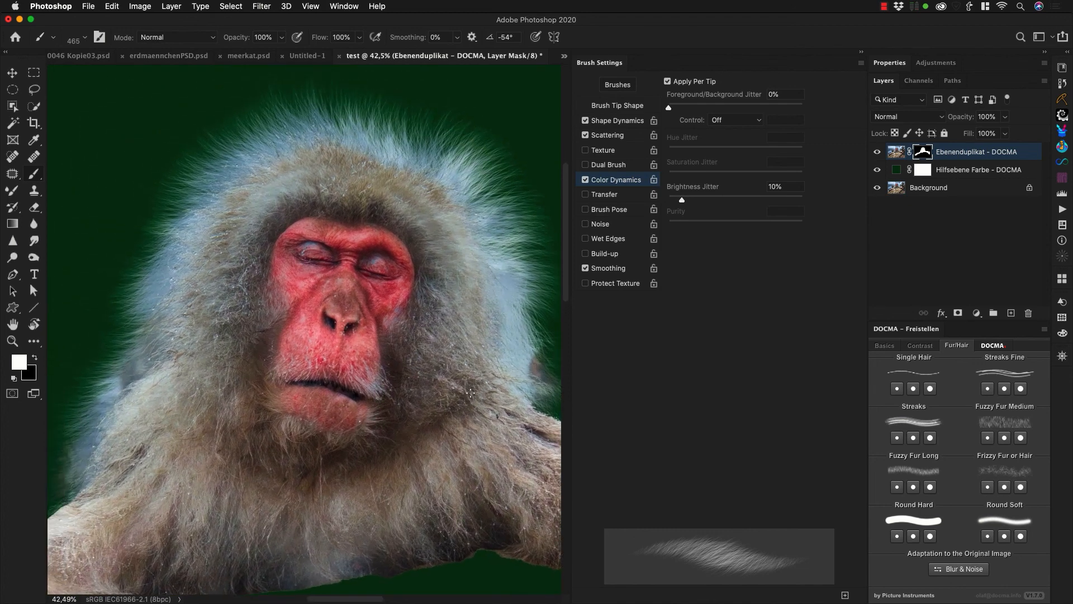